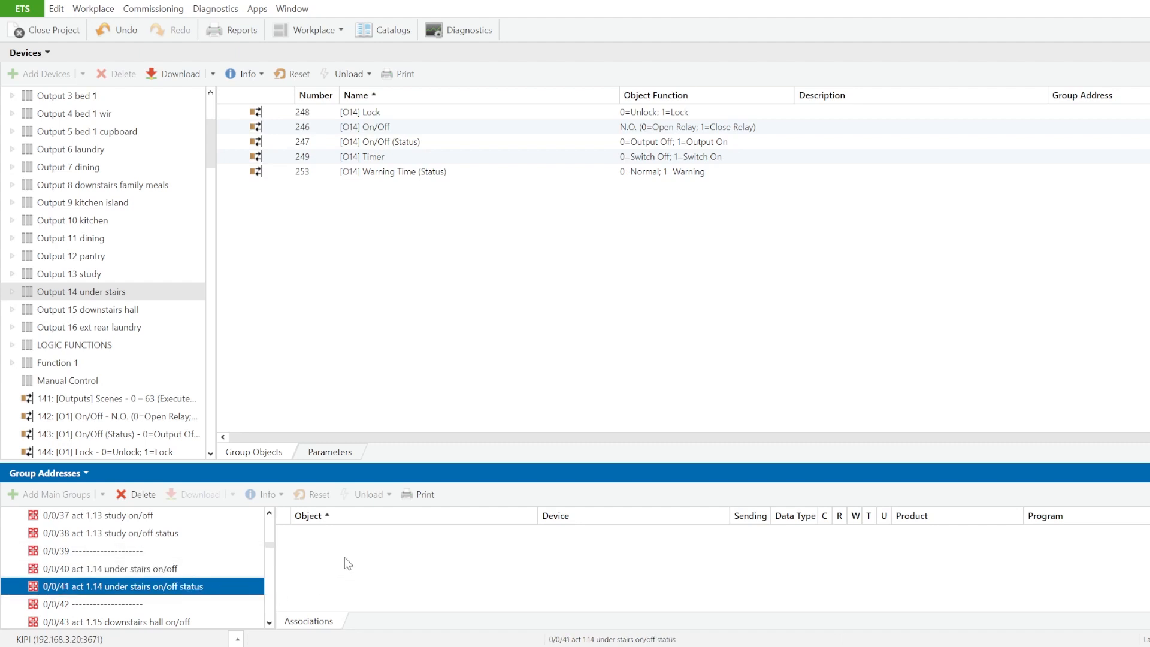
Step: Link the [O14] On/Off object of Output 14 under stairs to group address 0/0/40, act 1.14 under stairs on/off
{"action": "left_click", "coordinate": [189, 569]}
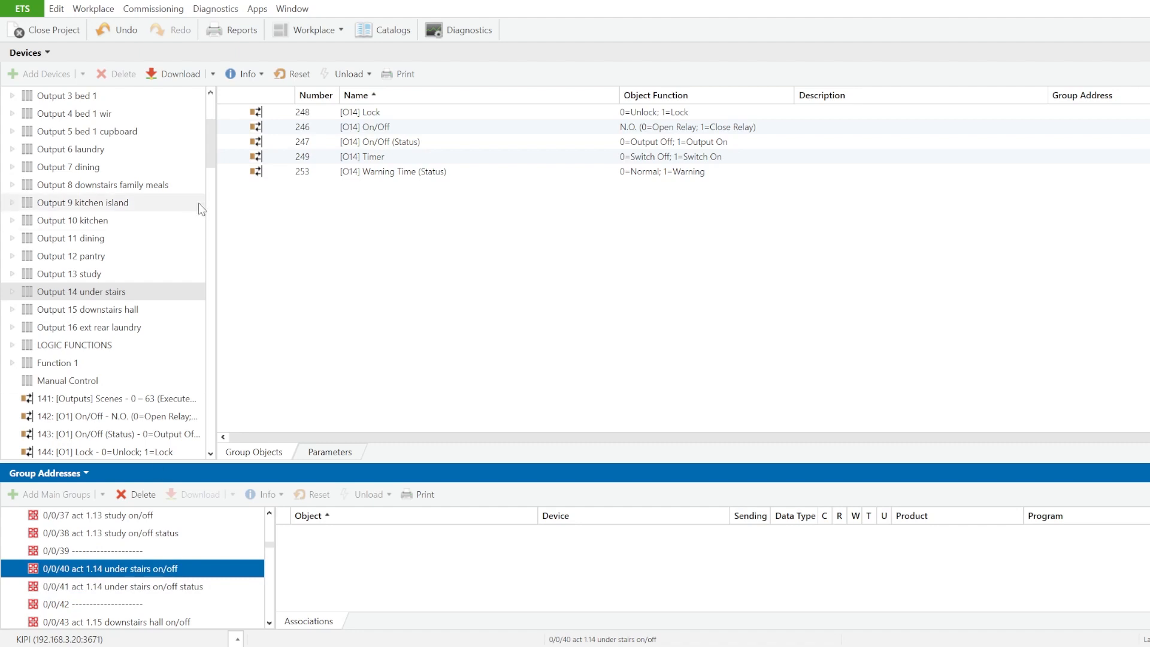
{"action": "left_click", "coordinate": [213, 143]}
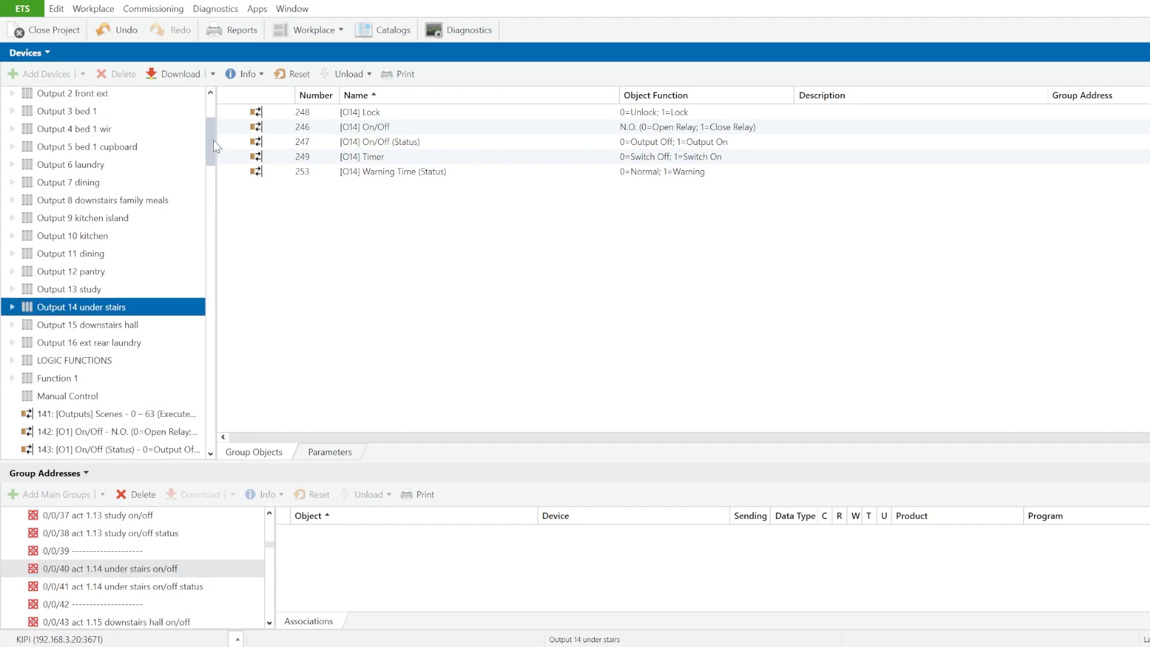
{"action": "scroll", "coordinate": [213, 140], "scroll_direction": "up", "scroll_amount": 3}
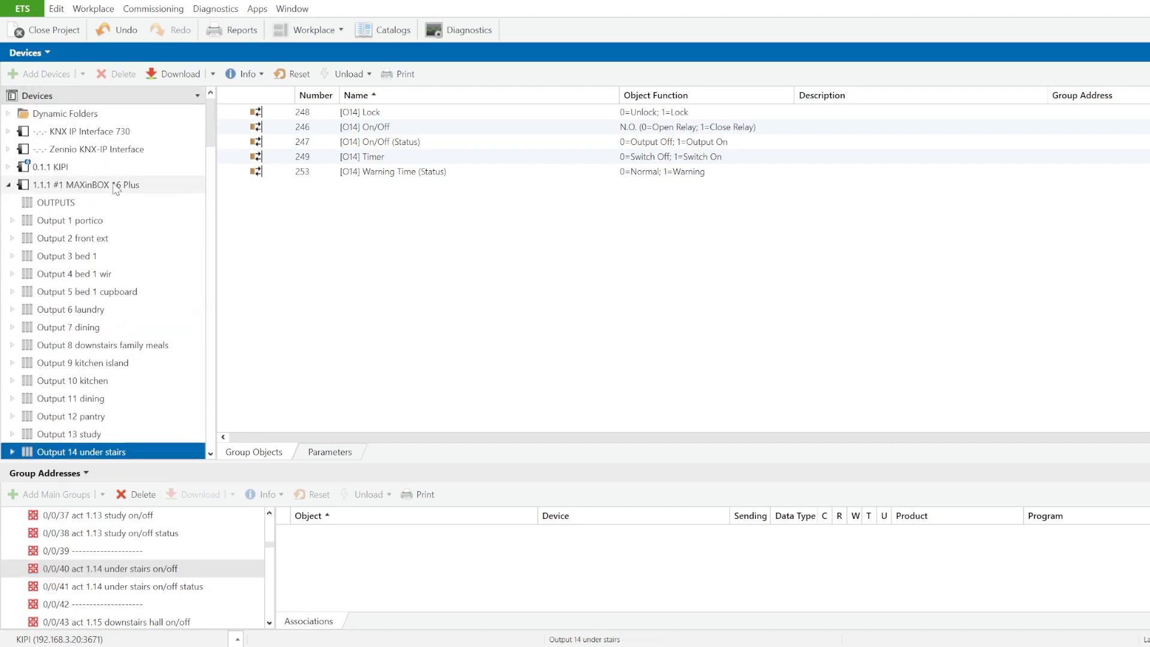
{"action": "scroll", "coordinate": [109, 320], "scroll_direction": "down", "scroll_amount": 3}
{"action": "scroll", "coordinate": [110, 321], "scroll_direction": "down", "scroll_amount": 1}
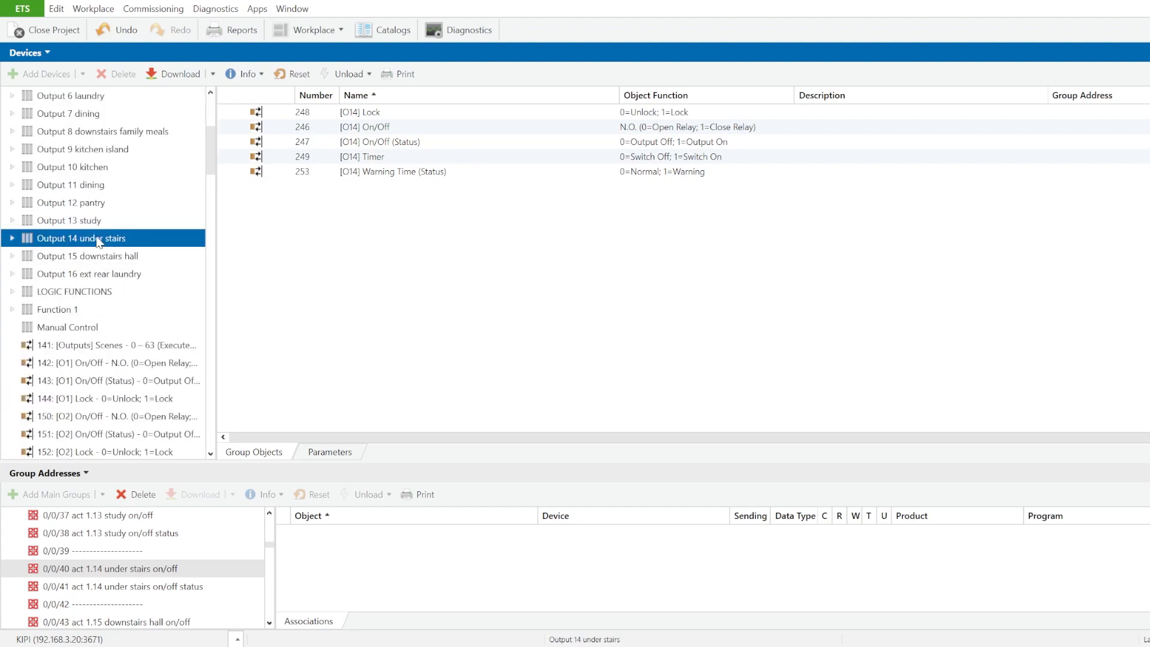
{"action": "scroll", "coordinate": [114, 252], "scroll_direction": "up", "scroll_amount": 4}
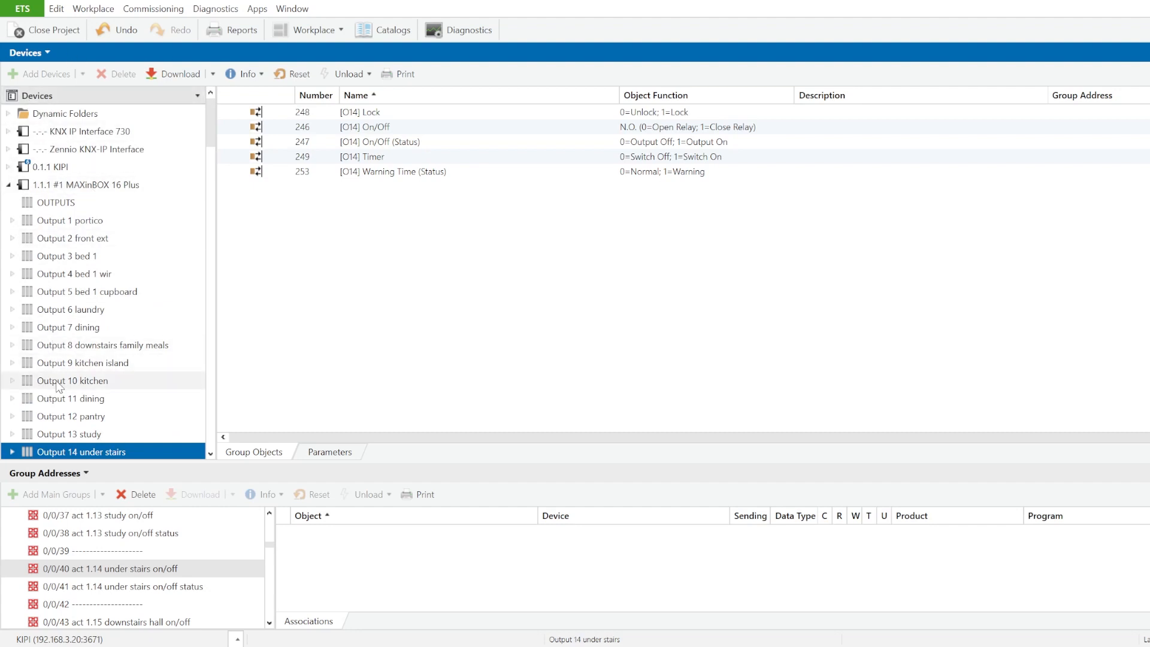
{"action": "scroll", "coordinate": [50, 357], "scroll_direction": "down", "scroll_amount": 2}
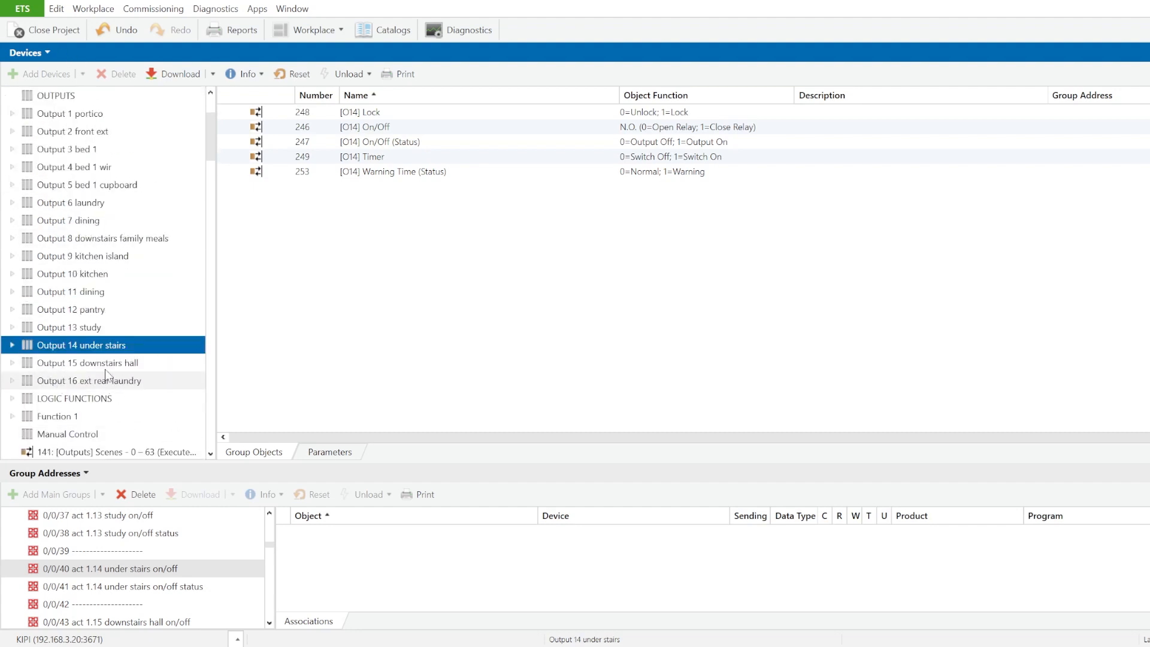
{"action": "left_click", "coordinate": [12, 346]}
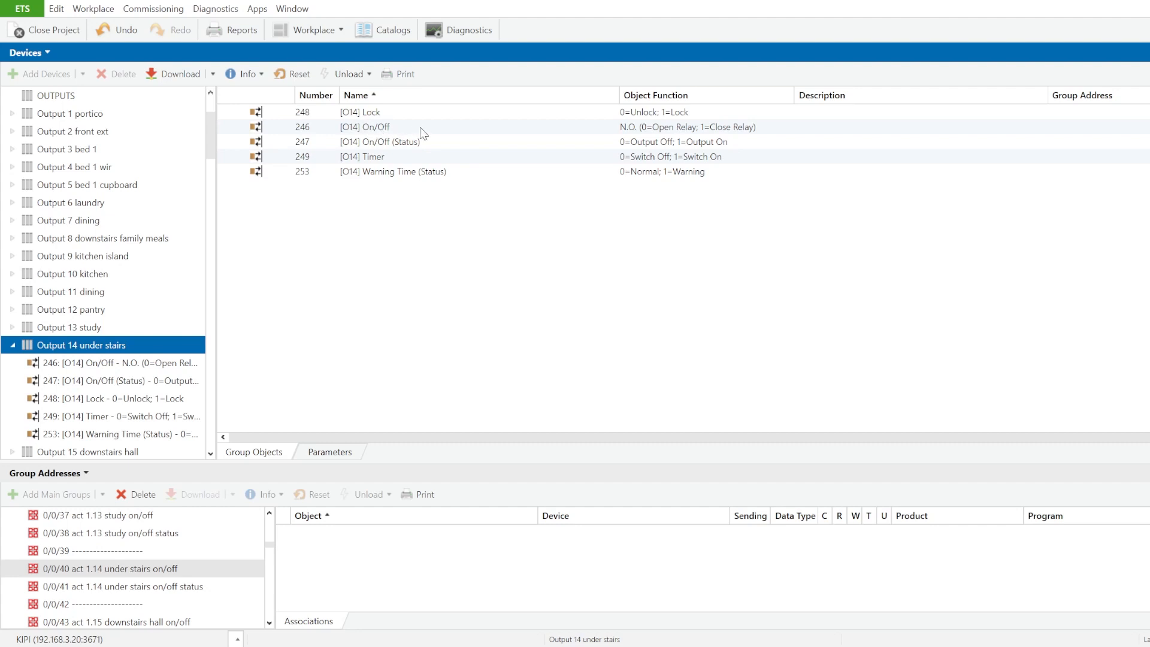
{"action": "left_click", "coordinate": [439, 127]}
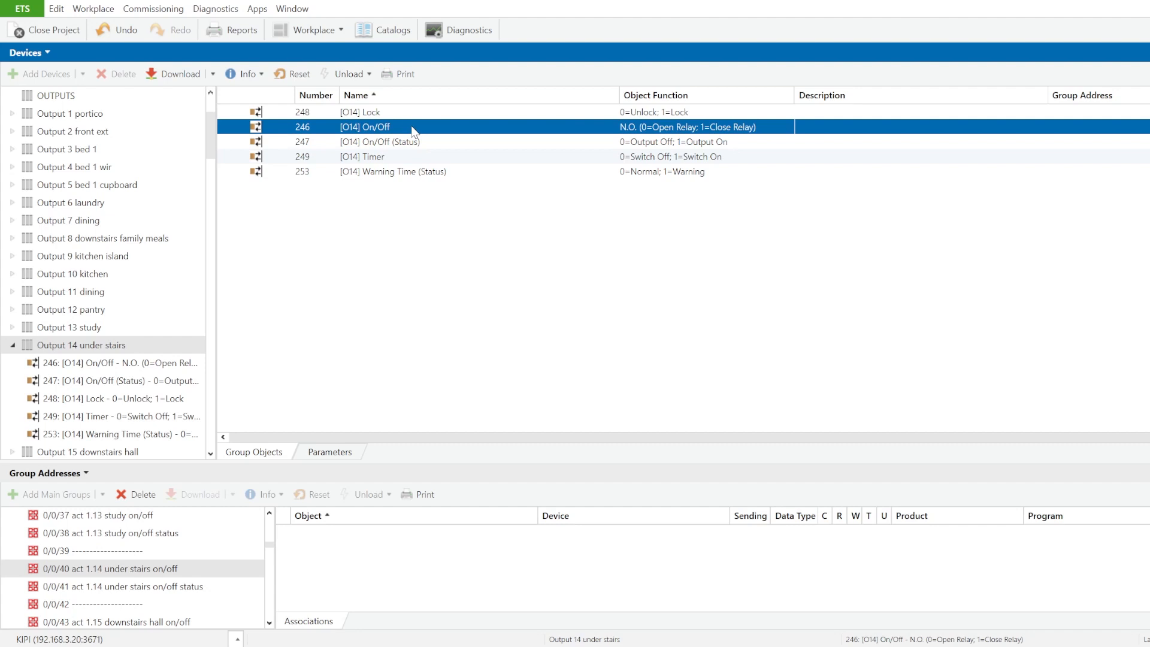
{"action": "left_click_drag", "start_coordinate": [412, 130], "coordinate": [375, 552]}
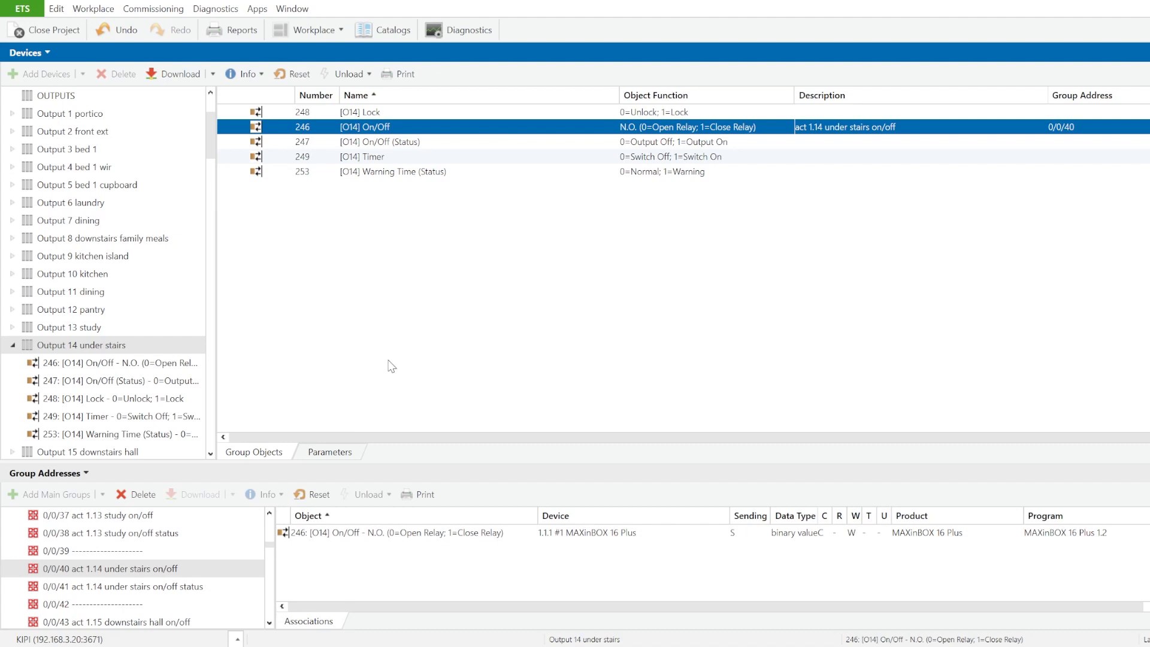
Step: Collapse the 1.1.1 MAXinBOX 16 Plus and show the MAIN BUTTONS group objects of device 3.2.10 TMD4+ study to hall
{"action": "left_click", "coordinate": [13, 348]}
{"action": "scroll", "coordinate": [73, 303], "scroll_direction": "down", "scroll_amount": 5}
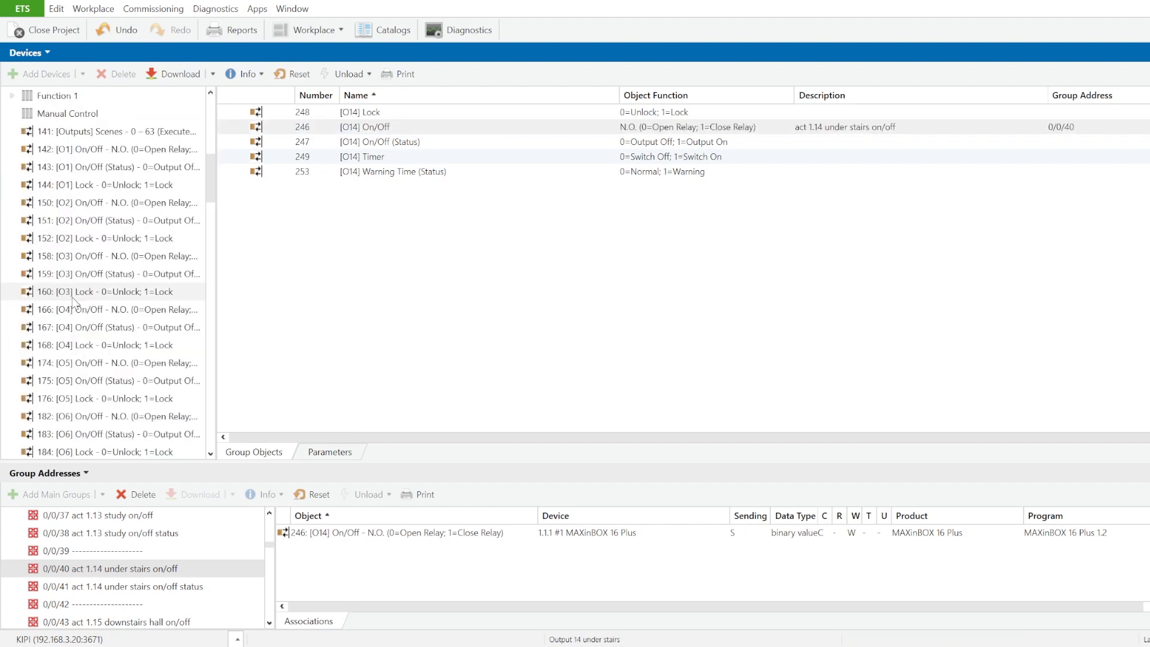
{"action": "scroll", "coordinate": [73, 302], "scroll_direction": "up", "scroll_amount": 10}
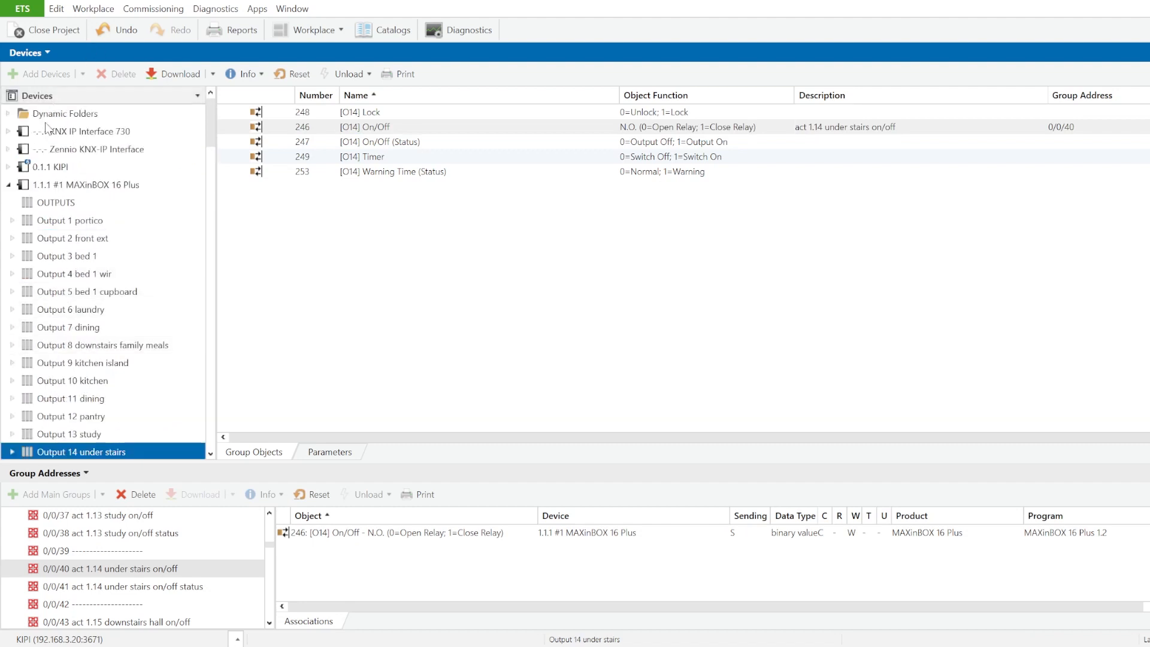
{"action": "left_click", "coordinate": [8, 185]}
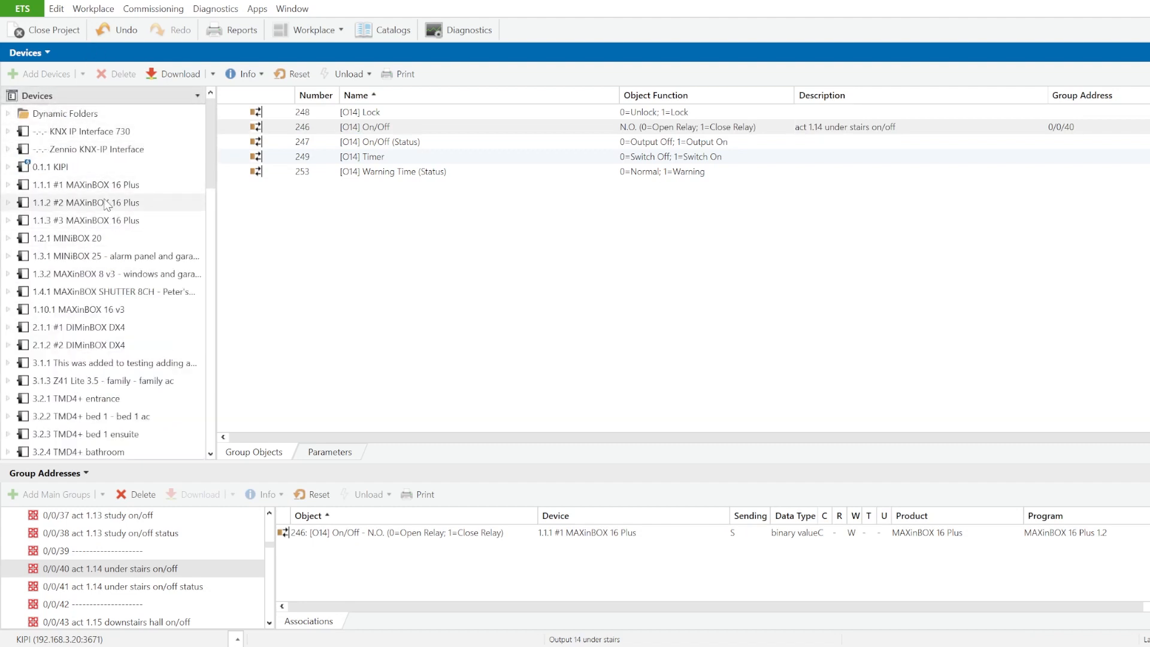
{"action": "scroll", "coordinate": [106, 204], "scroll_direction": "down", "scroll_amount": 4}
{"action": "scroll", "coordinate": [106, 204], "scroll_direction": "down", "scroll_amount": 5}
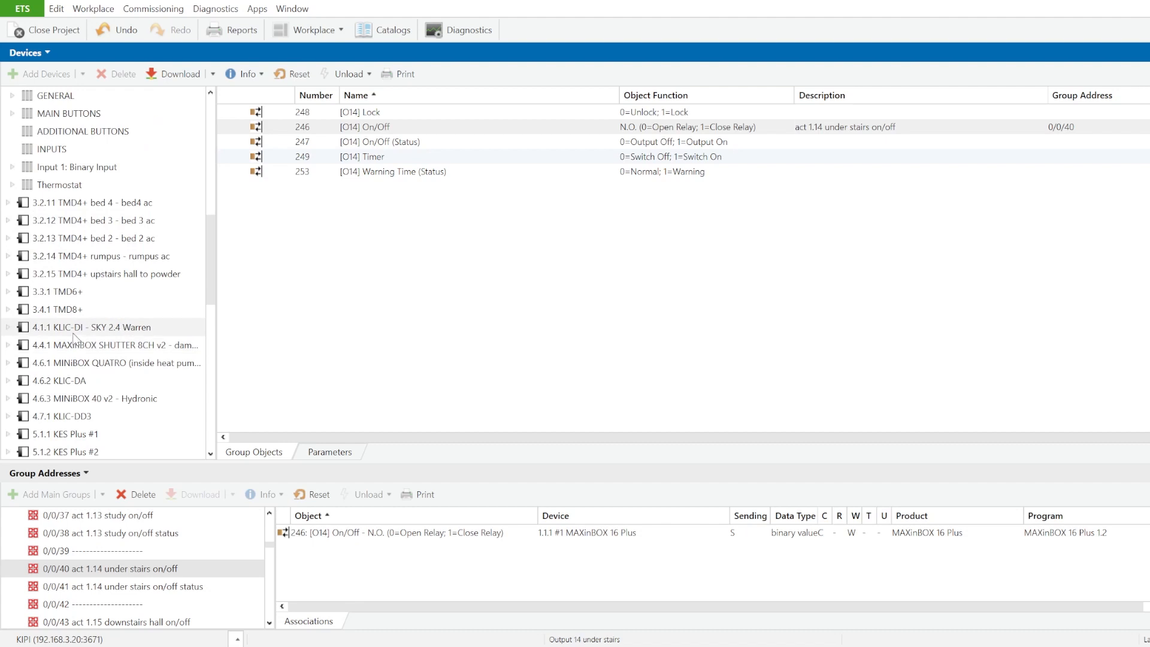
{"action": "scroll", "coordinate": [35, 309], "scroll_direction": "up", "scroll_amount": 4}
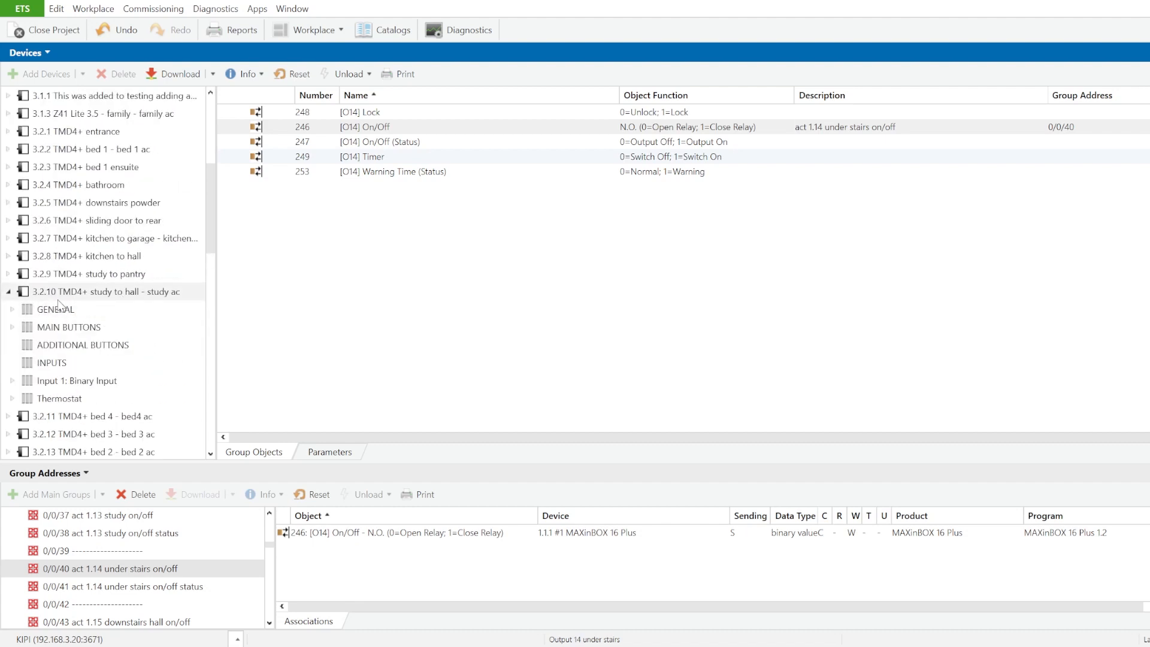
{"action": "left_click", "coordinate": [97, 298]}
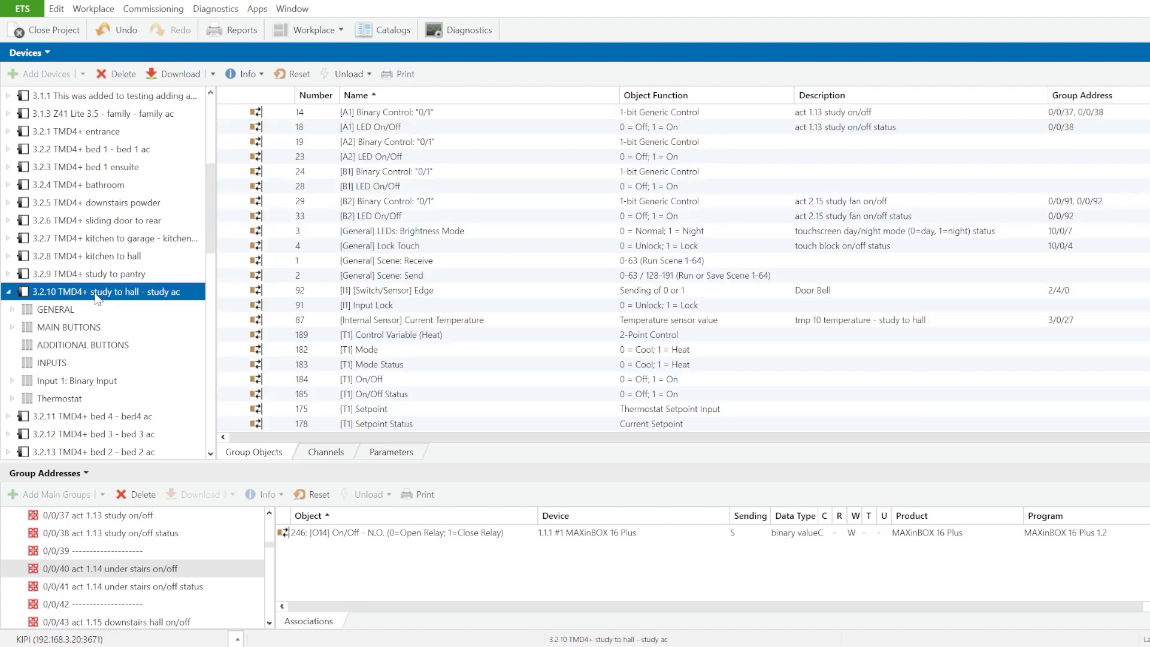
{"action": "left_click", "coordinate": [54, 311]}
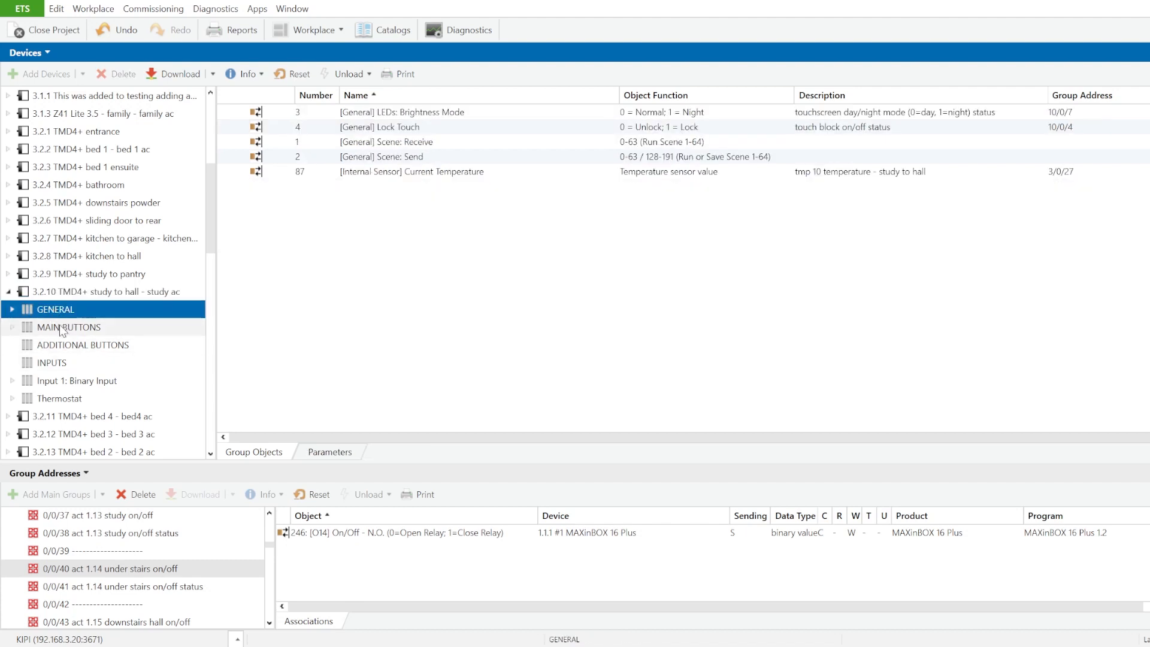
{"action": "left_click", "coordinate": [59, 326]}
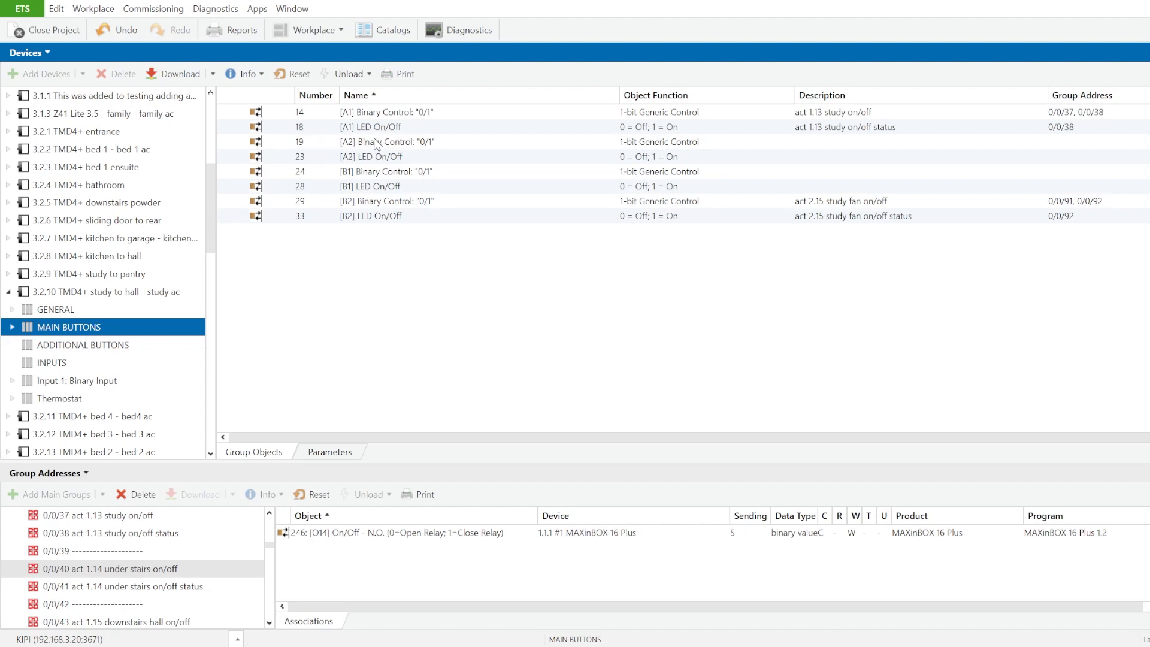
Step: Link the touch panel's [A2] Binary Control "0/1" object to group address 0/0/40, act 1.14 under stairs on/off
{"action": "left_click", "coordinate": [455, 142]}
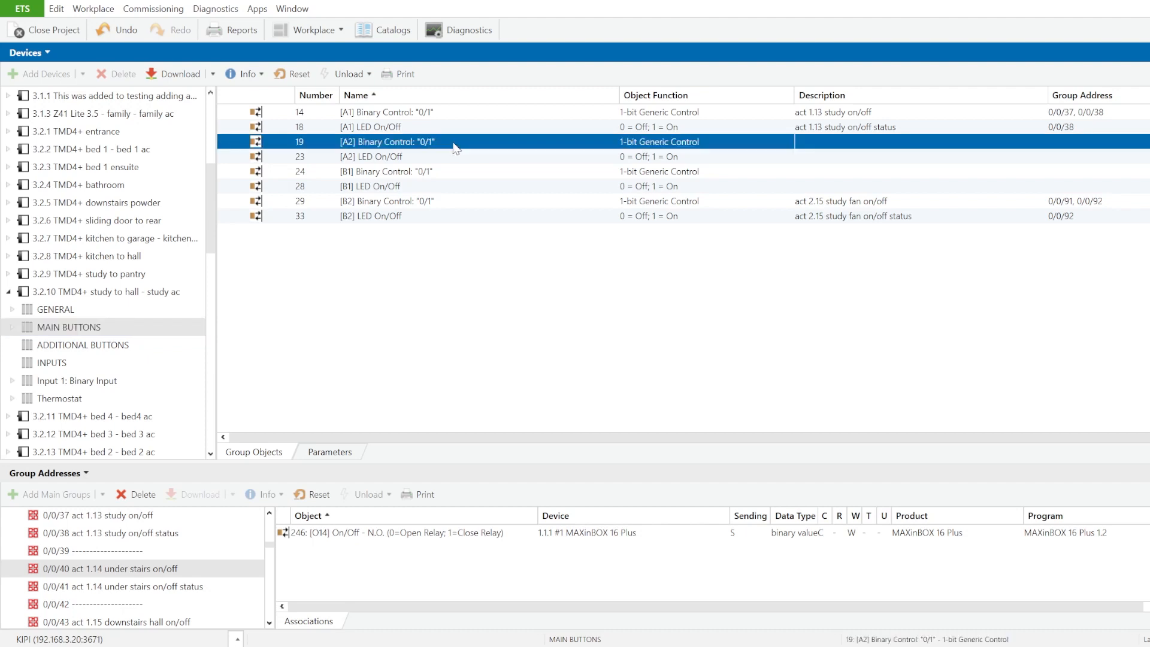
{"action": "left_click", "coordinate": [411, 158]}
{"action": "left_click", "coordinate": [414, 143]}
{"action": "left_click_drag", "start_coordinate": [378, 144], "coordinate": [339, 570]}
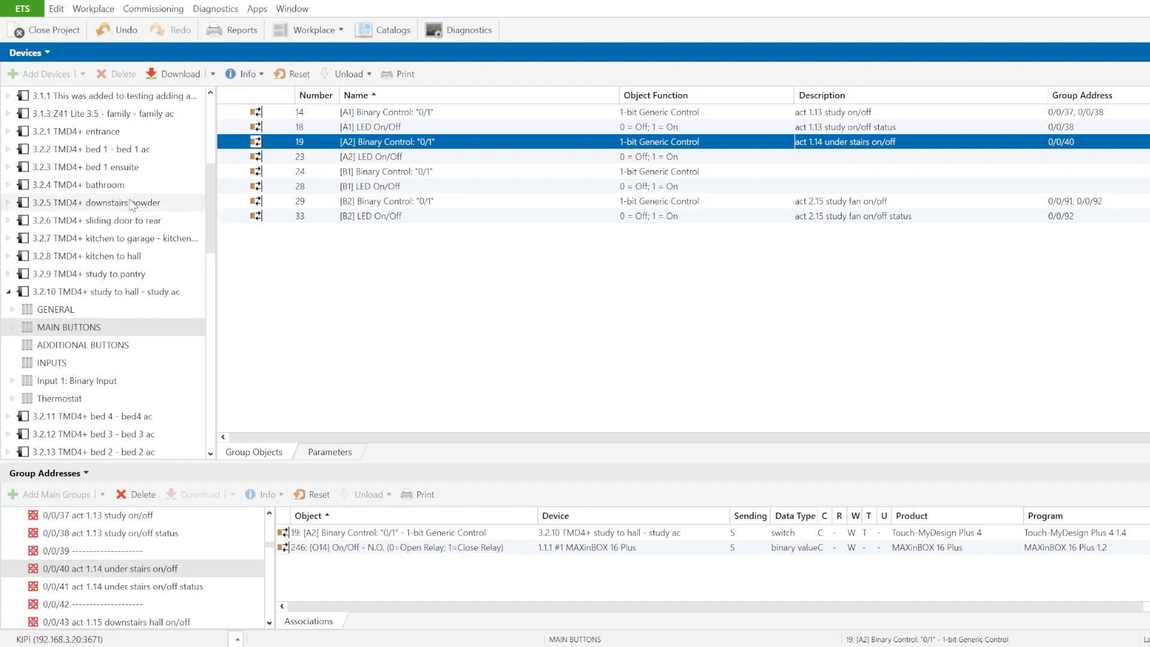
Step: List all project devices and run a partial download to device 1.1.1, the #1 MAXinBOX 16 Plus
{"action": "left_click_drag", "start_coordinate": [211, 187], "coordinate": [213, 97]}
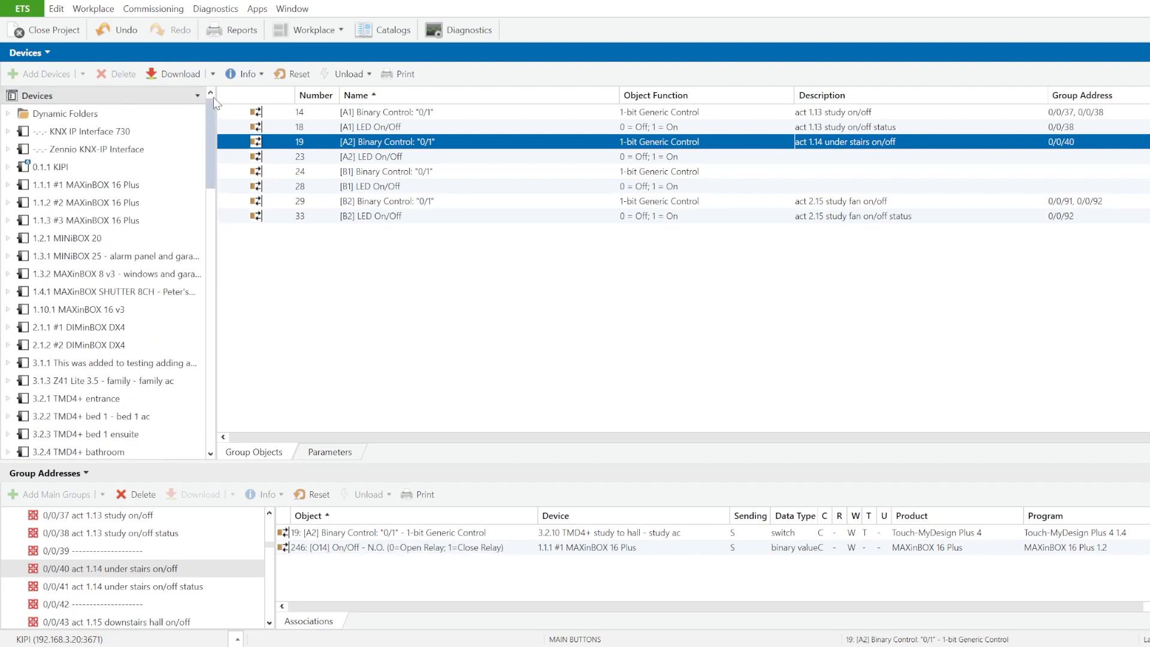
{"action": "left_click", "coordinate": [44, 100]}
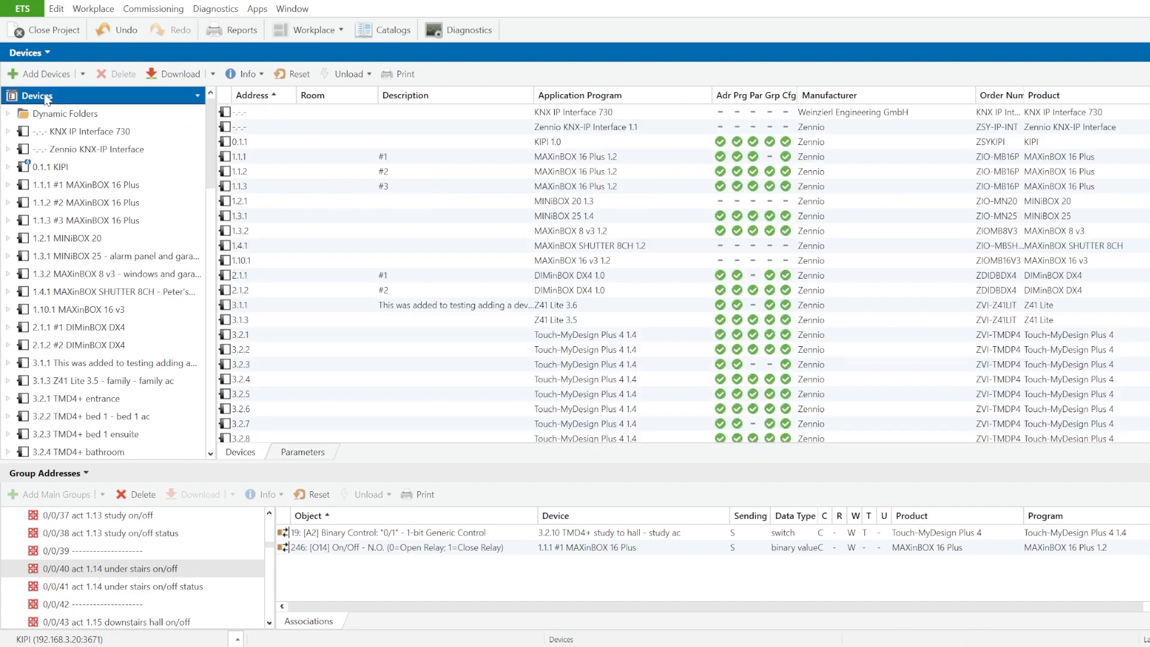
{"action": "left_click", "coordinate": [670, 157]}
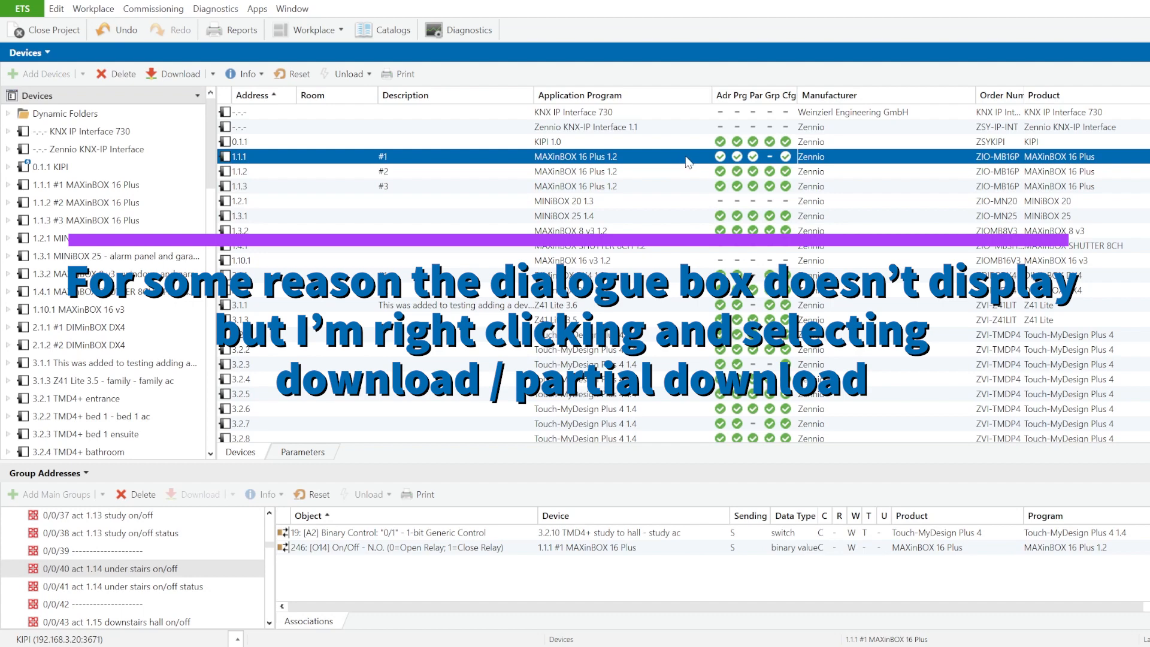
{"action": "right_click", "coordinate": [684, 157]}
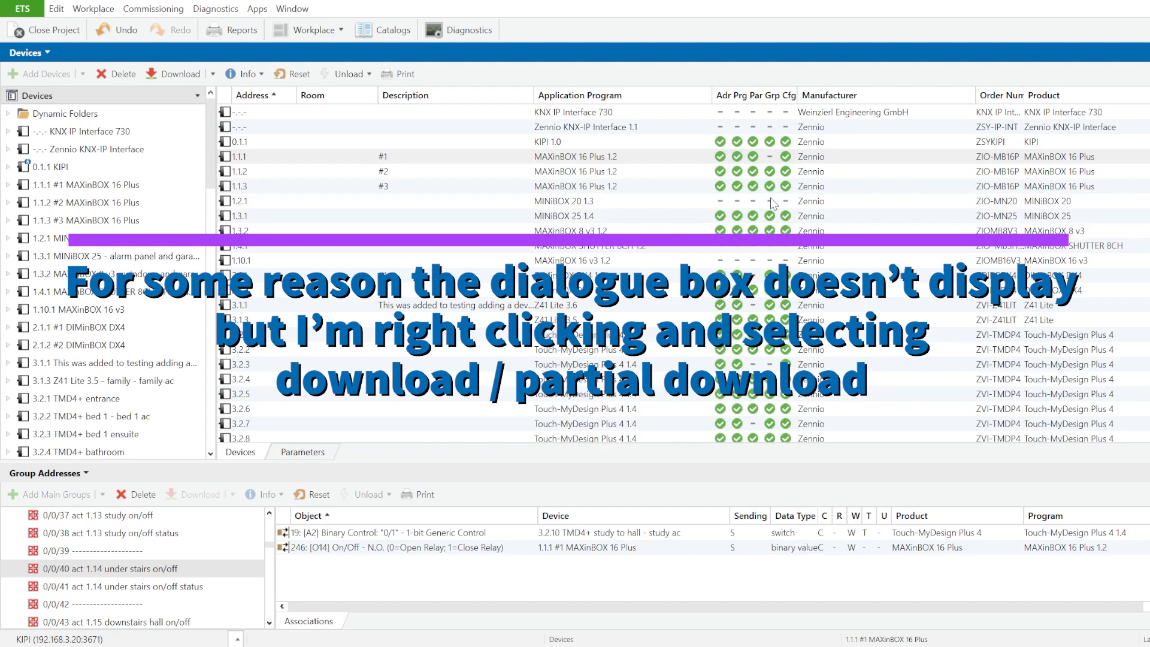
{"action": "left_click", "coordinate": [951, 226]}
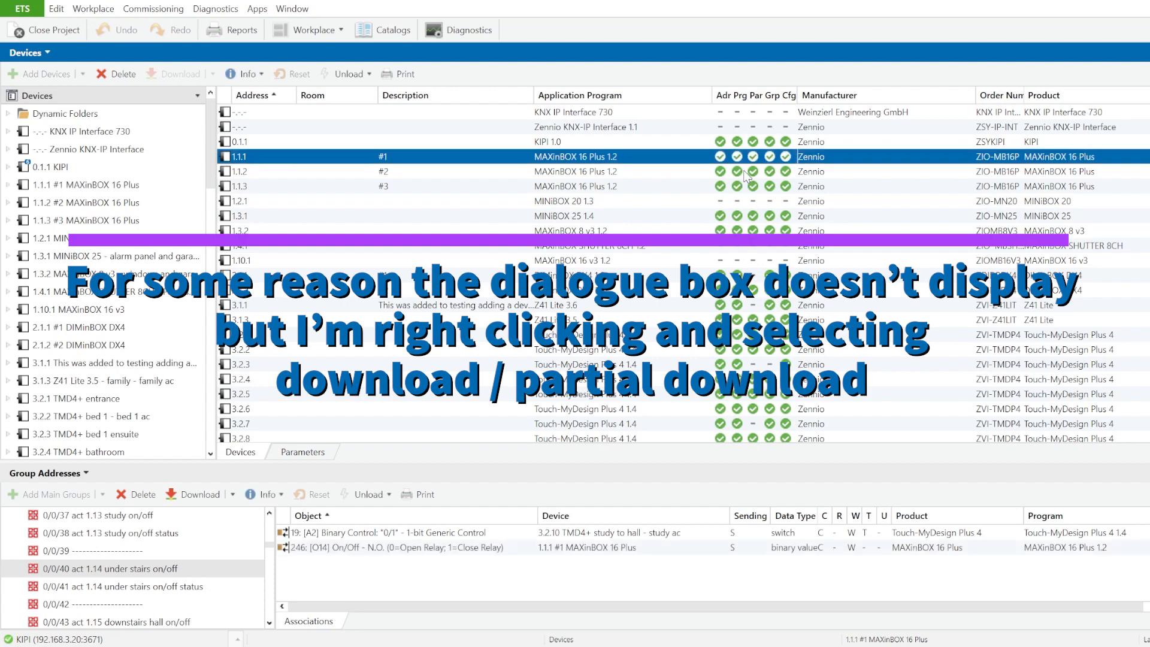
Step: Run a partial download to device 3.2.10, the Touch-MyDesign Plus 4 for study to hall
{"action": "scroll", "coordinate": [446, 259], "scroll_direction": "down", "scroll_amount": 6}
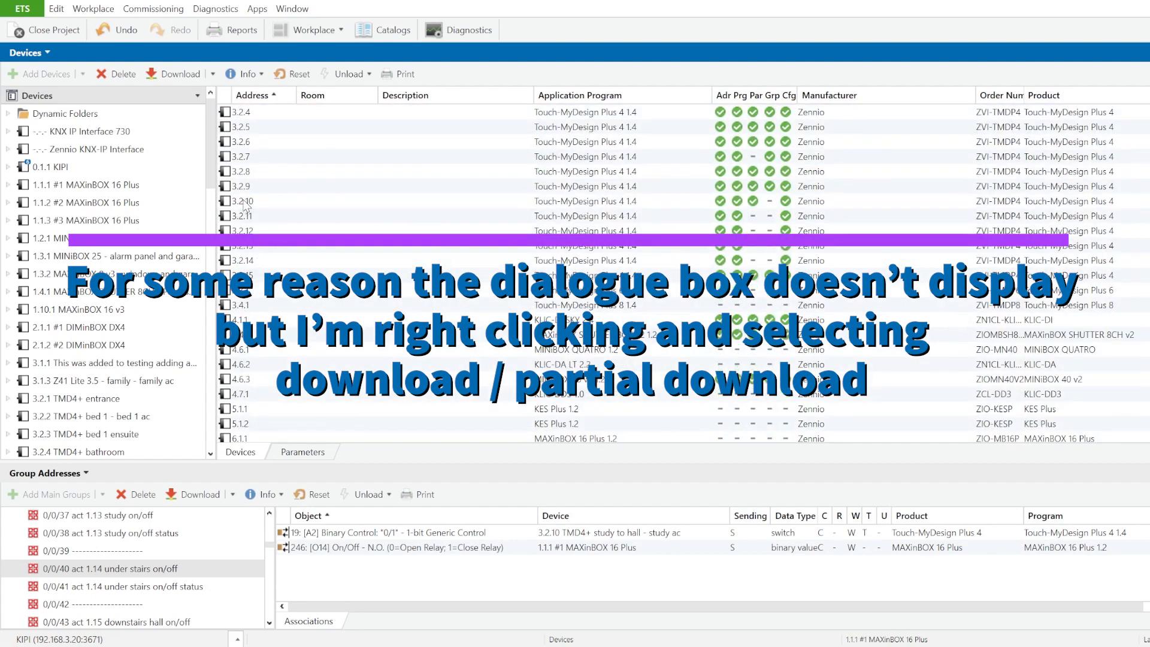
{"action": "left_click", "coordinate": [244, 202]}
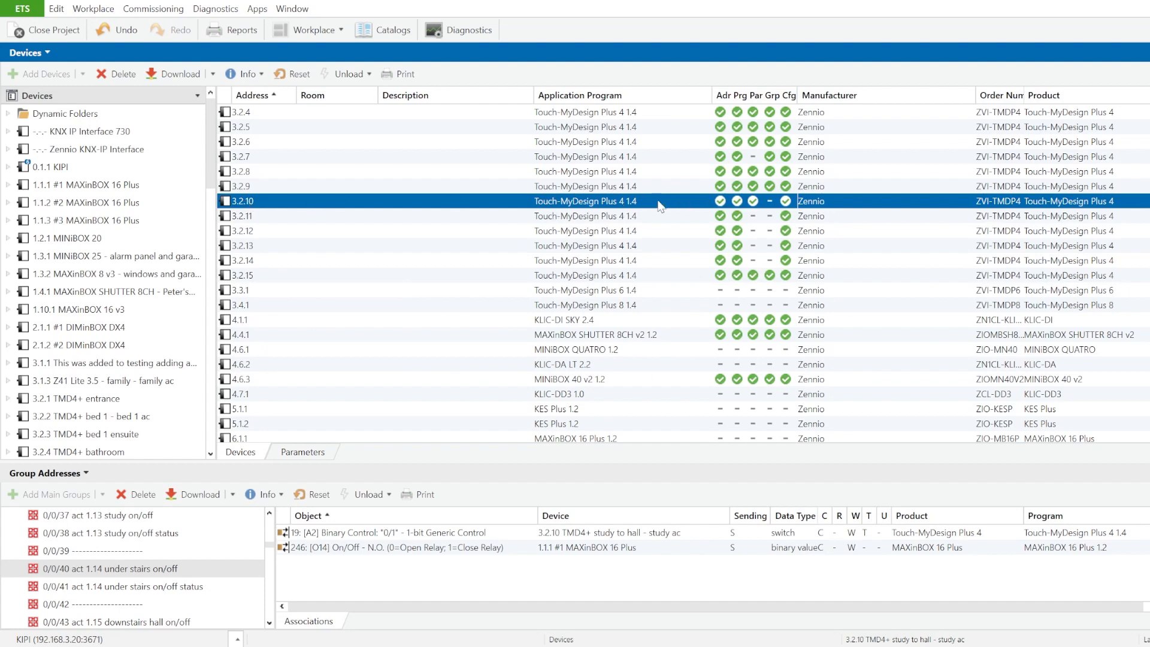
{"action": "left_click", "coordinate": [684, 201], "text": "ctrl"}
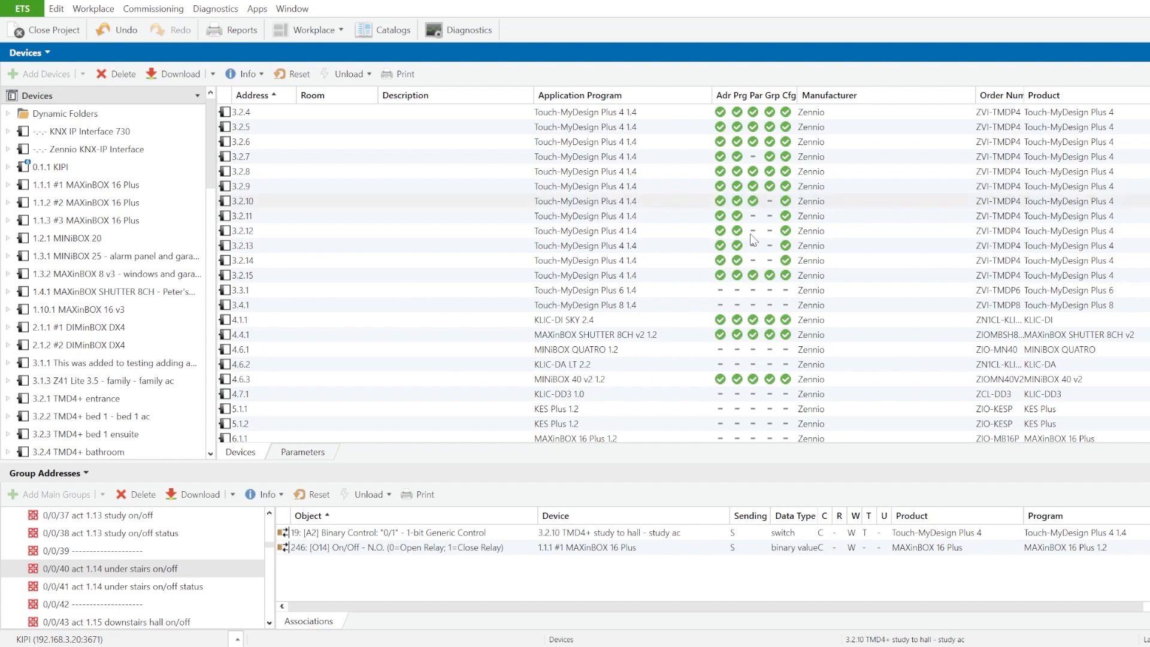
{"action": "left_click", "coordinate": [947, 263]}
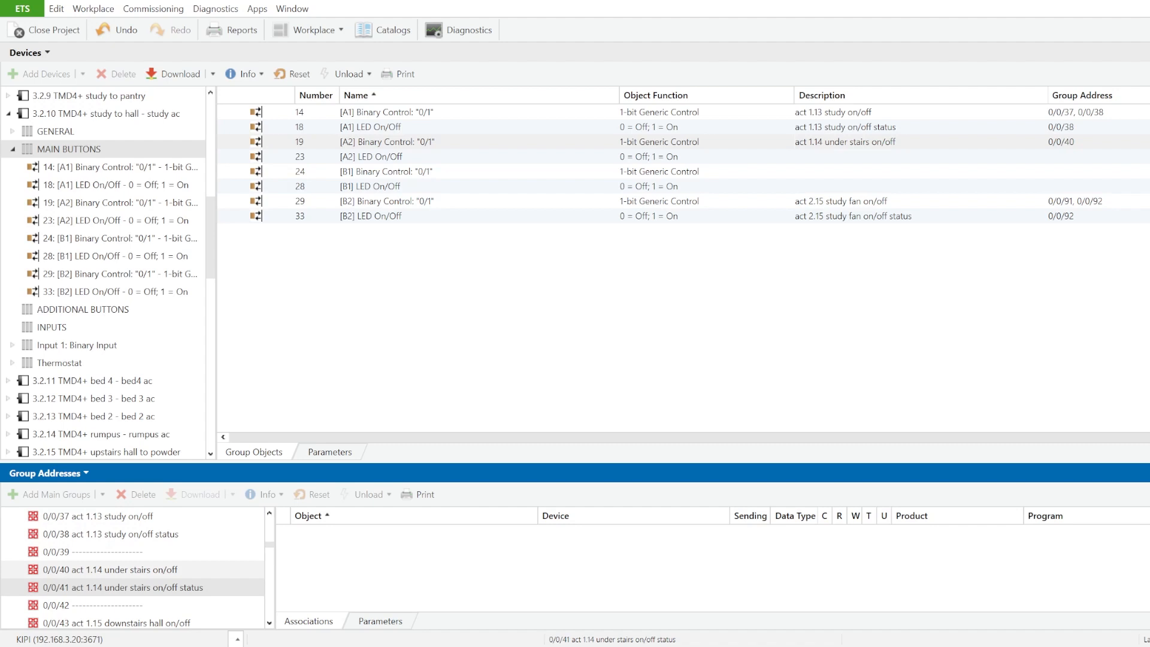
Step: Select group address 0/0/41, act 1.14 under stairs on/off status, collapse device 3.2.10 and expand device 1.1.1 #1 MAXinBOX 16 Plus
{"action": "left_click", "coordinate": [139, 571]}
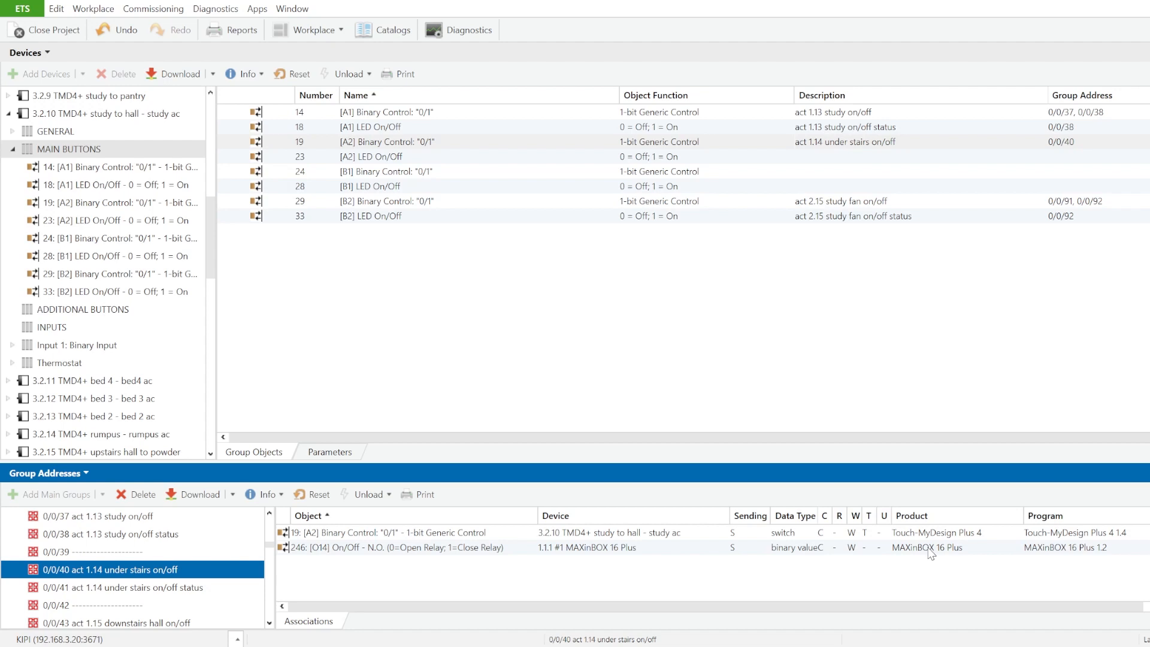
{"action": "left_click", "coordinate": [151, 591]}
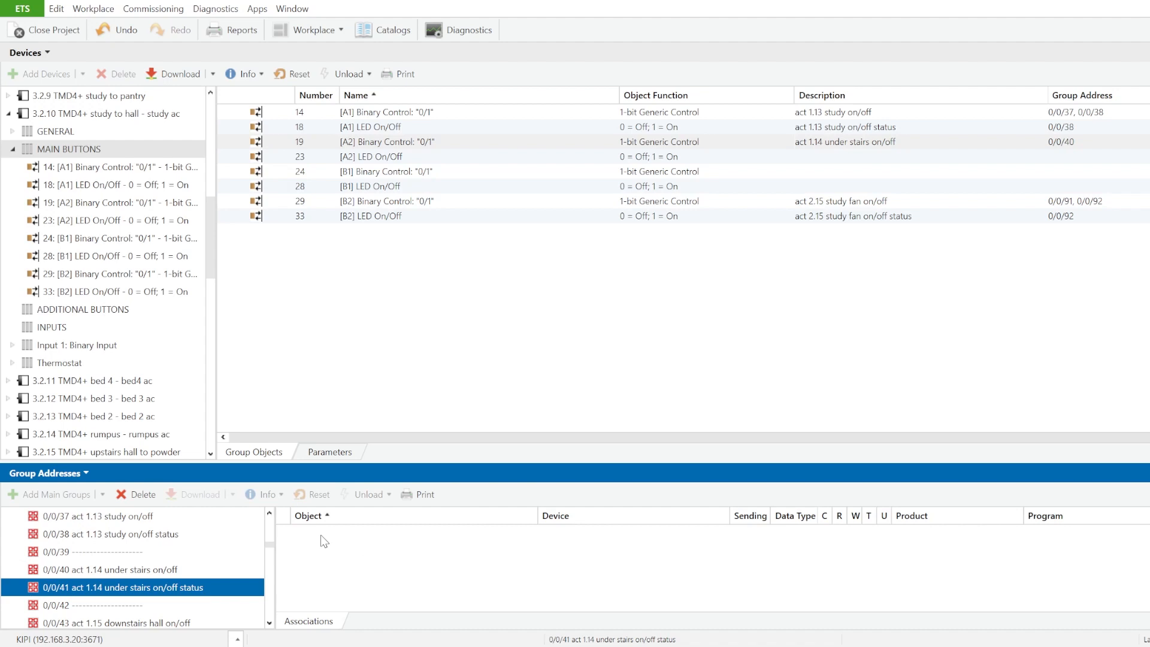
{"action": "left_click", "coordinate": [9, 113]}
{"action": "scroll", "coordinate": [52, 201], "scroll_direction": "up", "scroll_amount": 5}
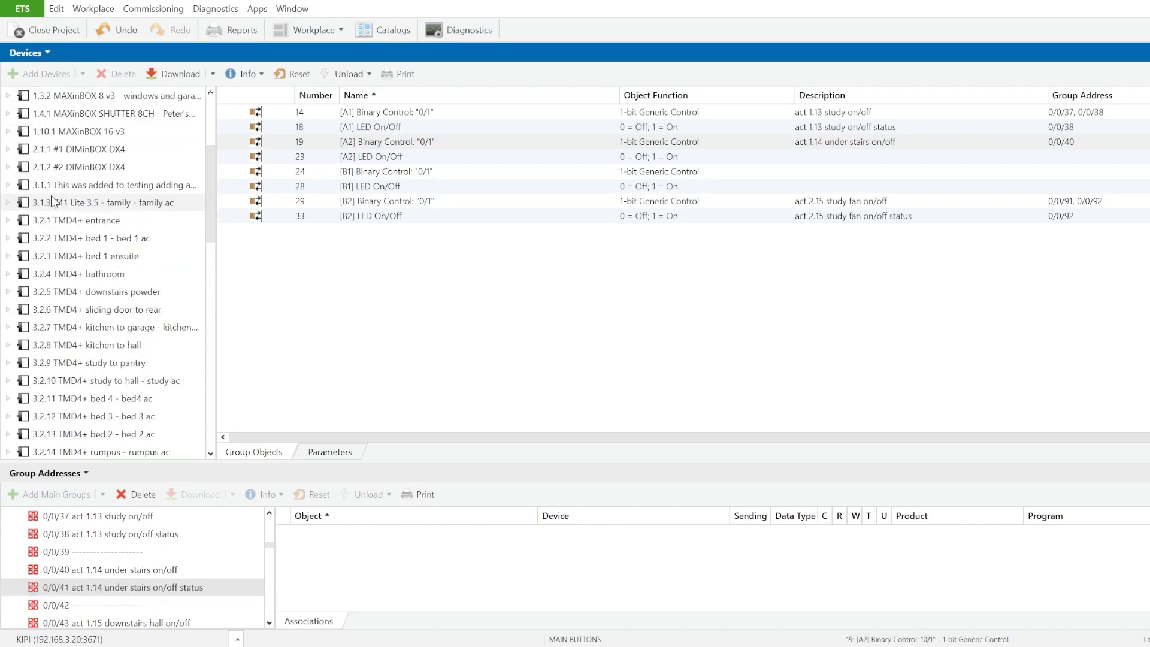
{"action": "scroll", "coordinate": [52, 200], "scroll_direction": "up", "scroll_amount": 4}
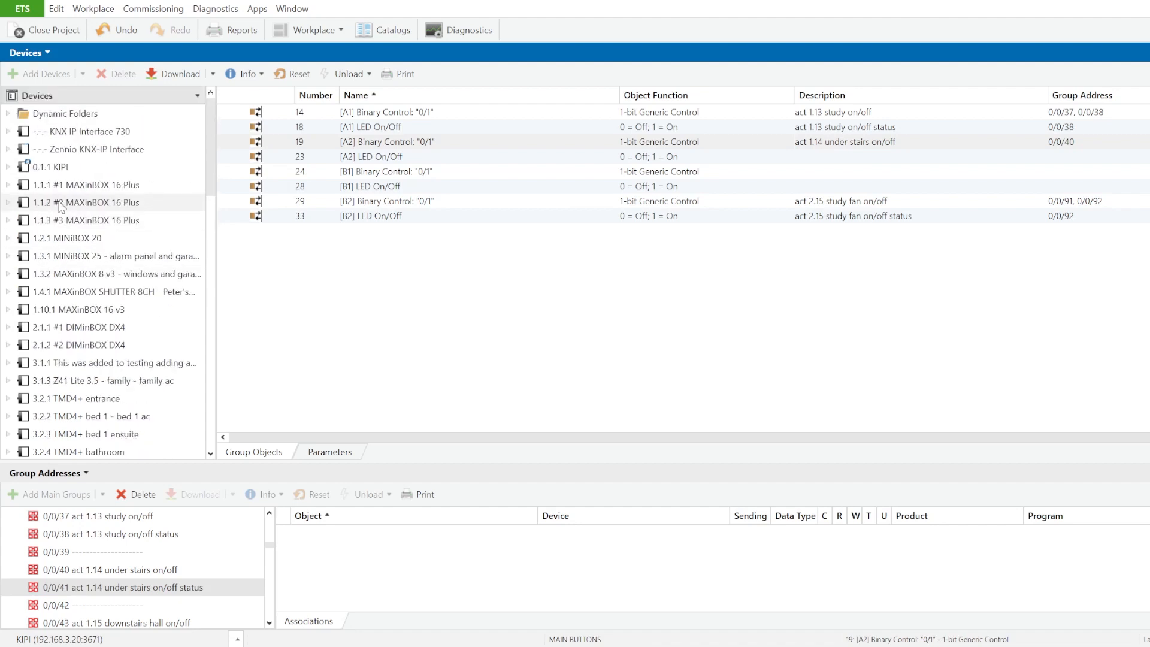
{"action": "left_click", "coordinate": [8, 185]}
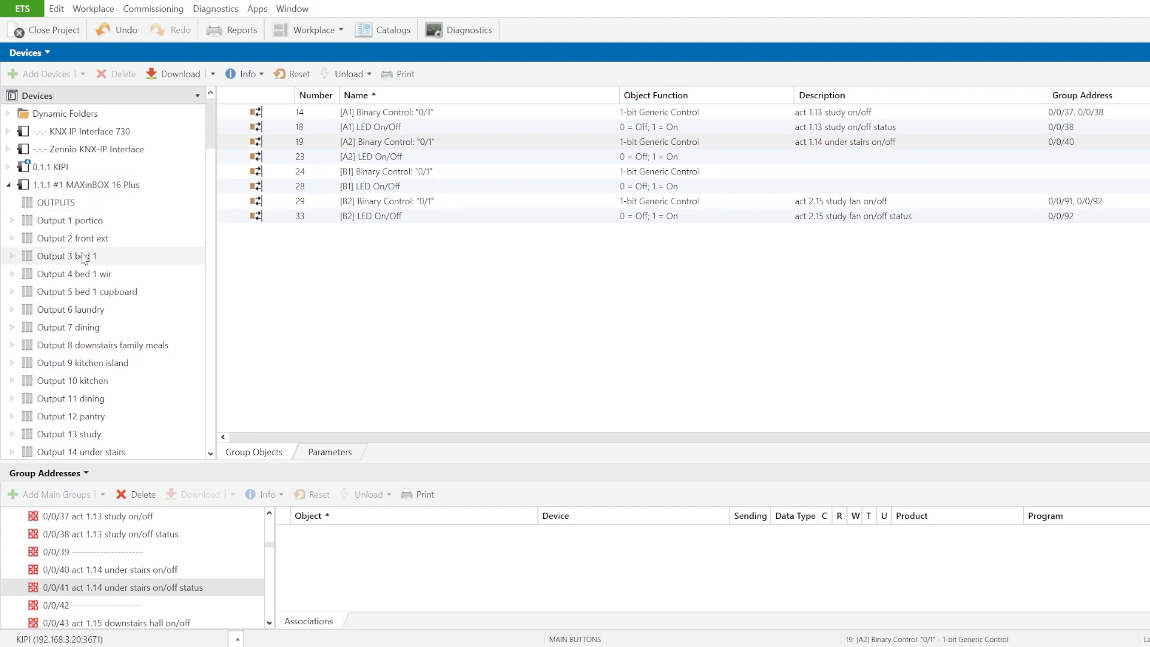
Step: Link the [O14] On/Off (Status) object of Output 14 under stairs to group address 0/0/41
{"action": "scroll", "coordinate": [82, 270], "scroll_direction": "down", "scroll_amount": 4}
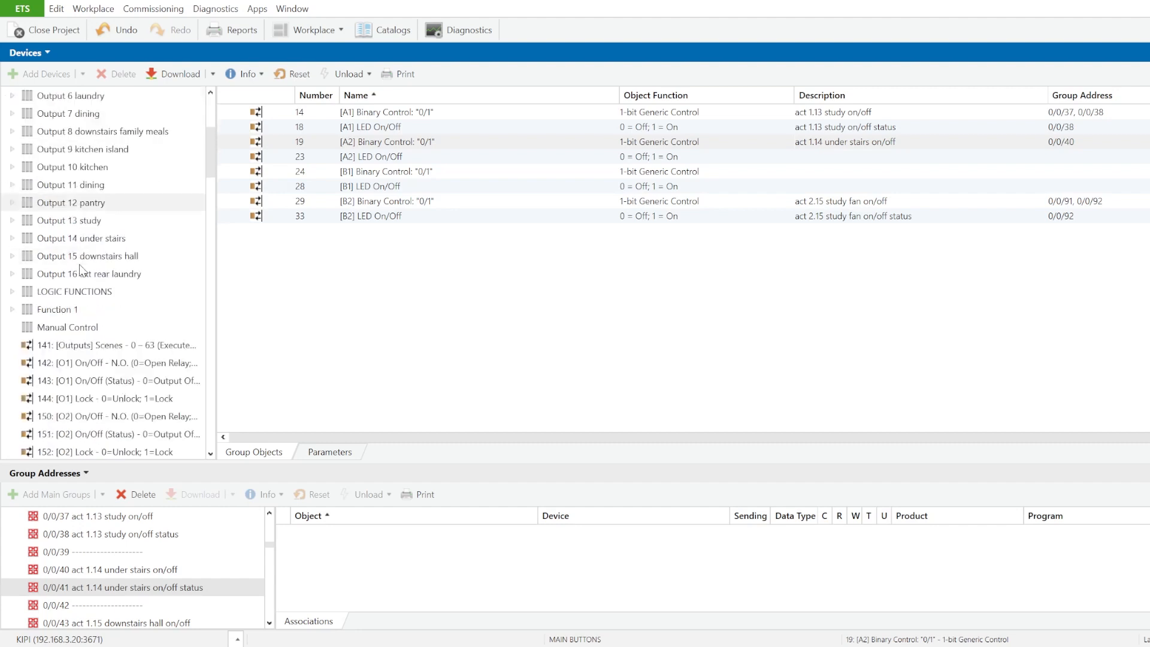
{"action": "left_click", "coordinate": [12, 238]}
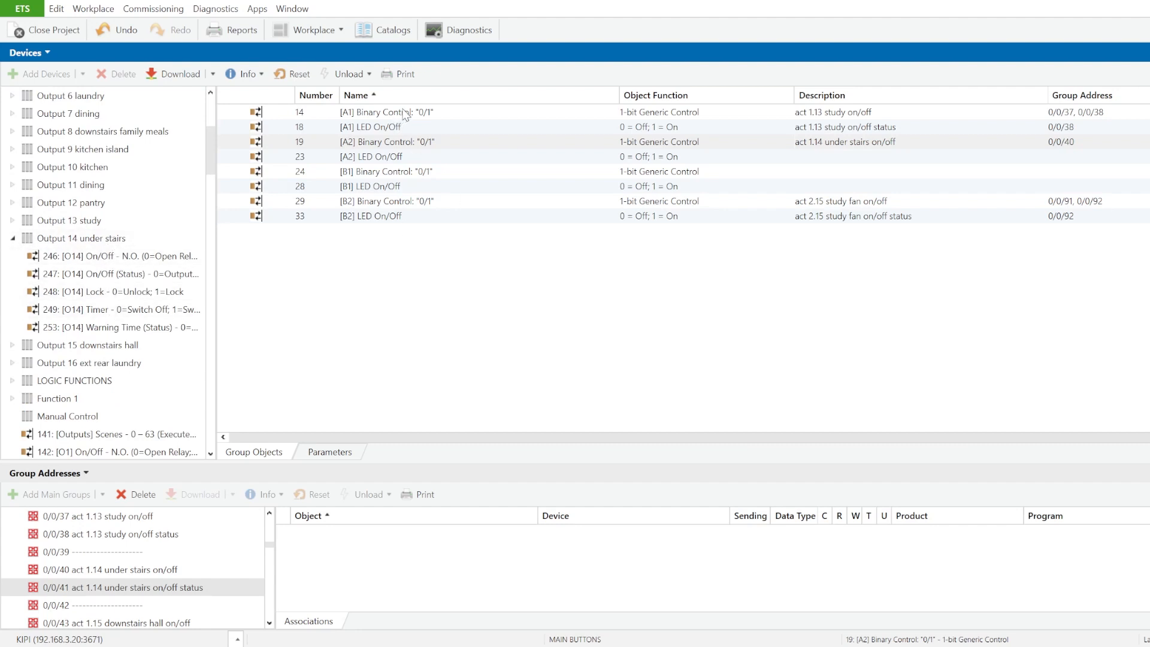
{"action": "left_click", "coordinate": [118, 240]}
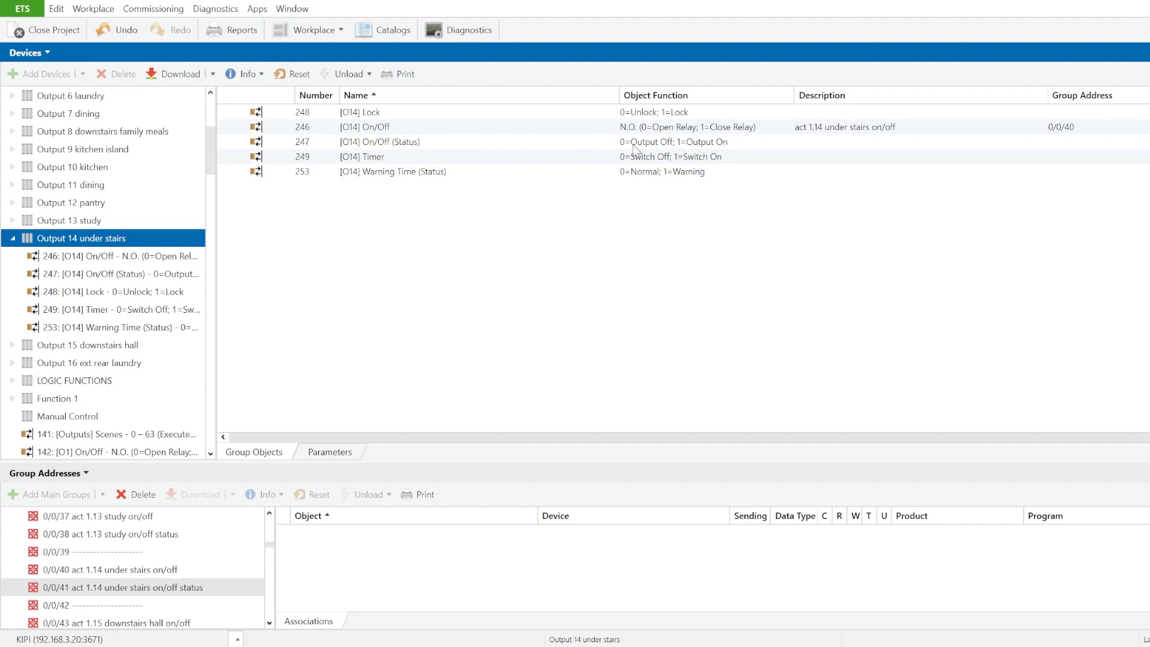
{"action": "left_click", "coordinate": [680, 144]}
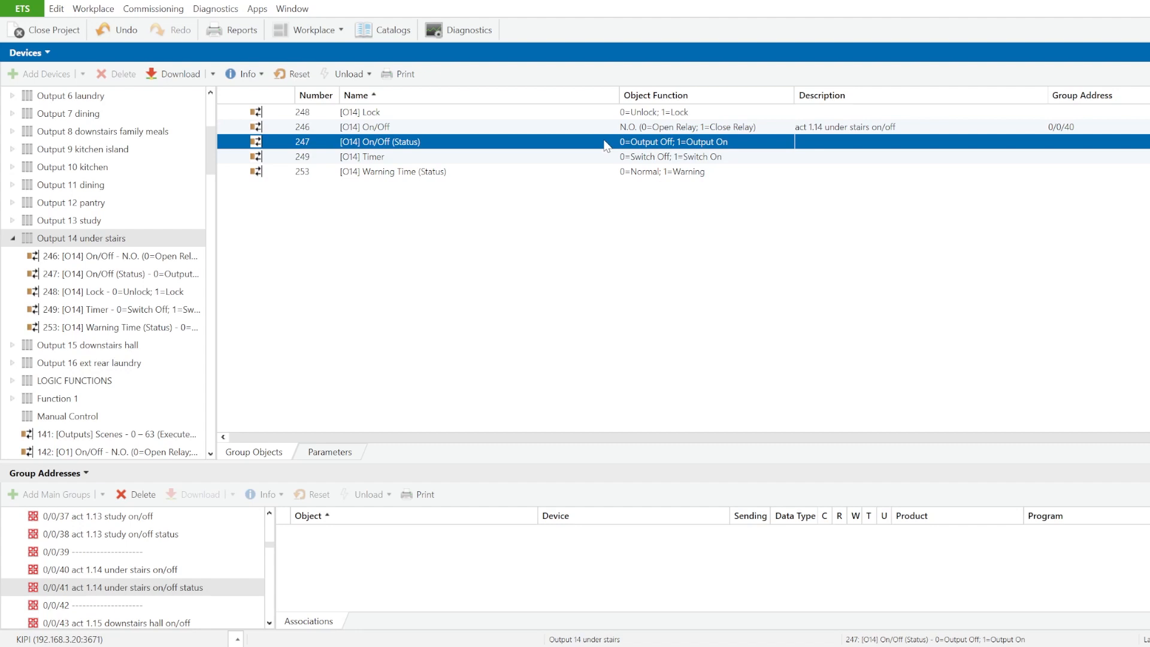
{"action": "left_click_drag", "start_coordinate": [606, 146], "coordinate": [417, 576]}
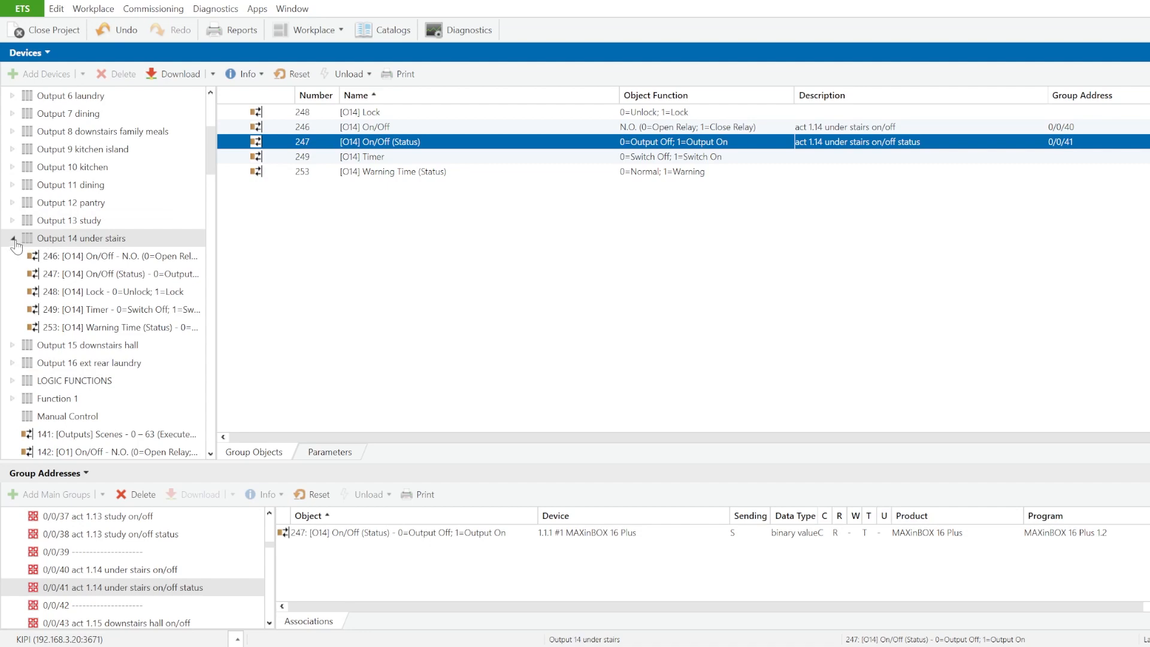
Step: Link the [A2] LED On/Off object in the MAIN BUTTONS of device 3.2.10 TMD4+ study to hall to group address 0/0/41
{"action": "double_click", "coordinate": [82, 238]}
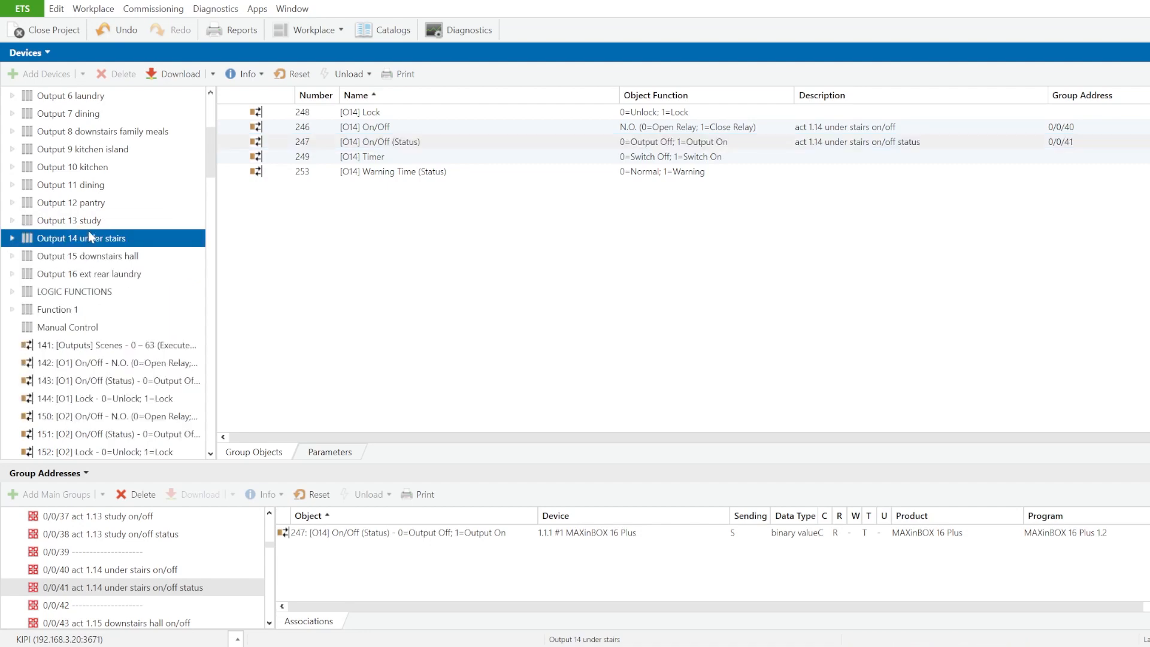
{"action": "scroll", "coordinate": [88, 235], "scroll_direction": "down", "scroll_amount": 15}
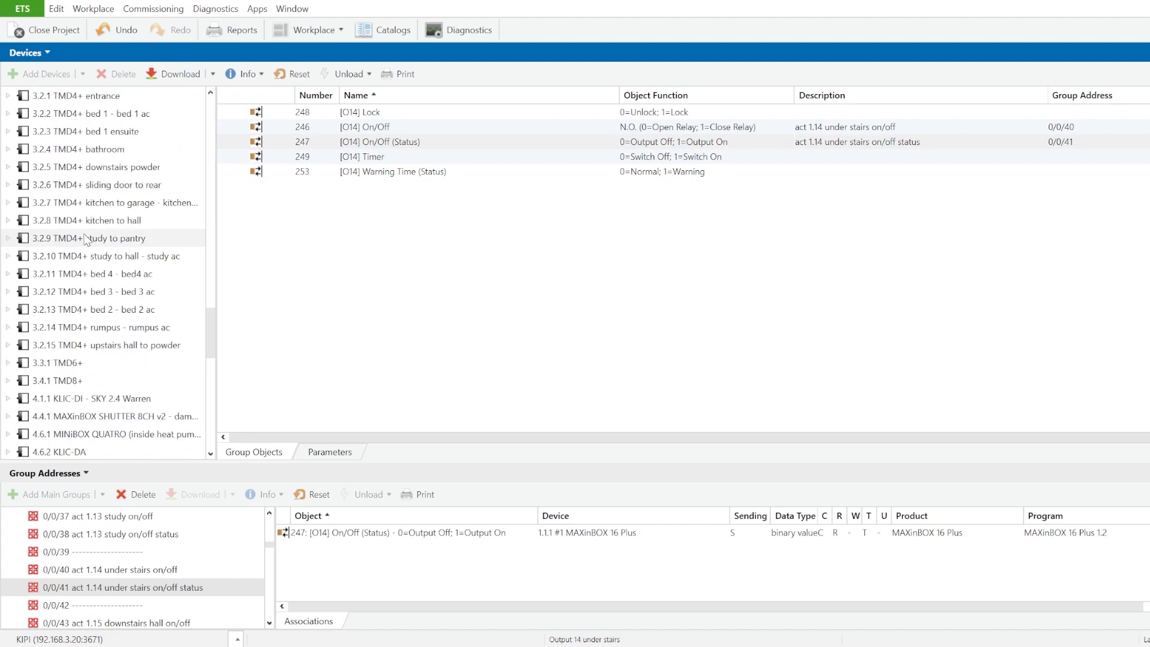
{"action": "left_click", "coordinate": [9, 256]}
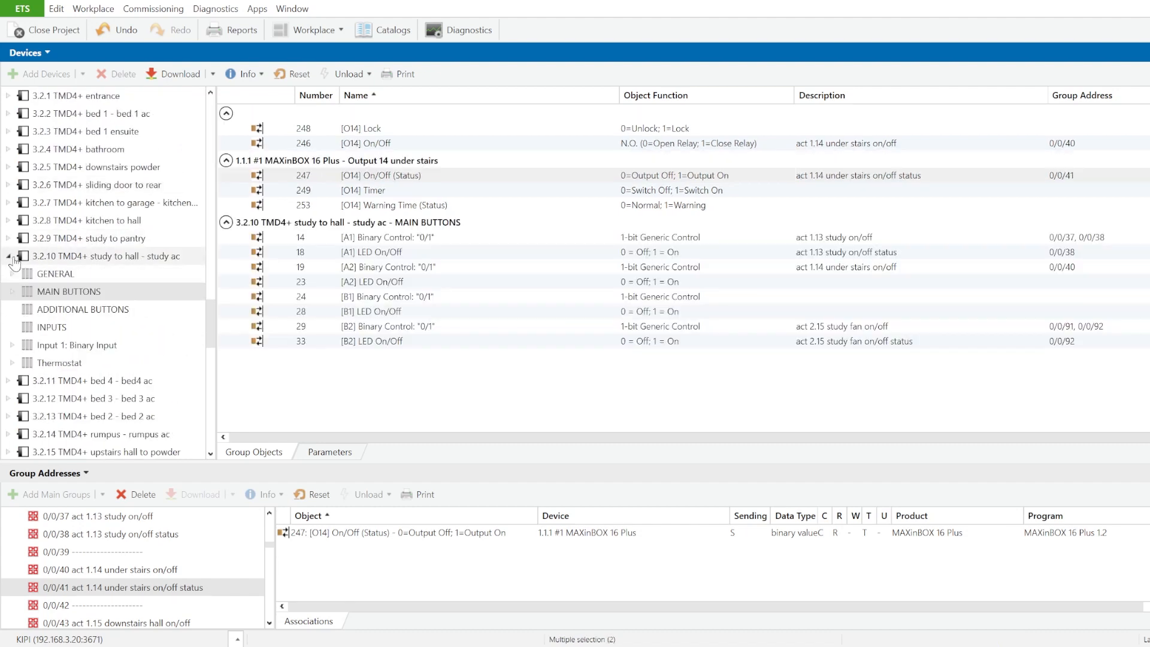
{"action": "left_click", "coordinate": [64, 292]}
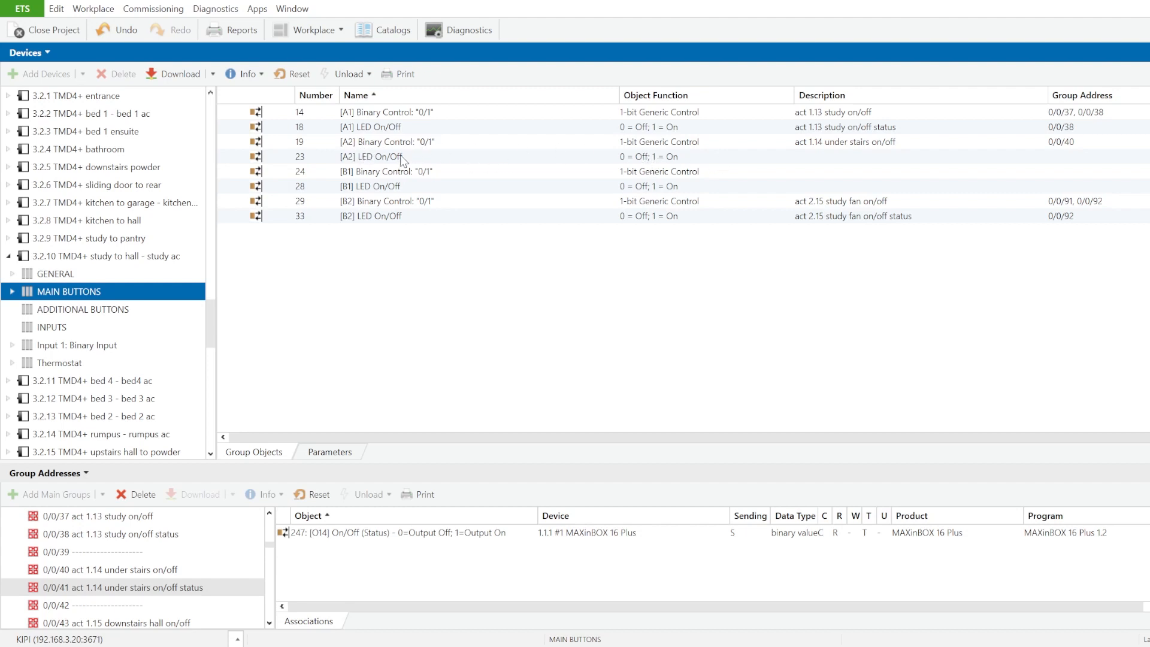
{"action": "left_click", "coordinate": [378, 160]}
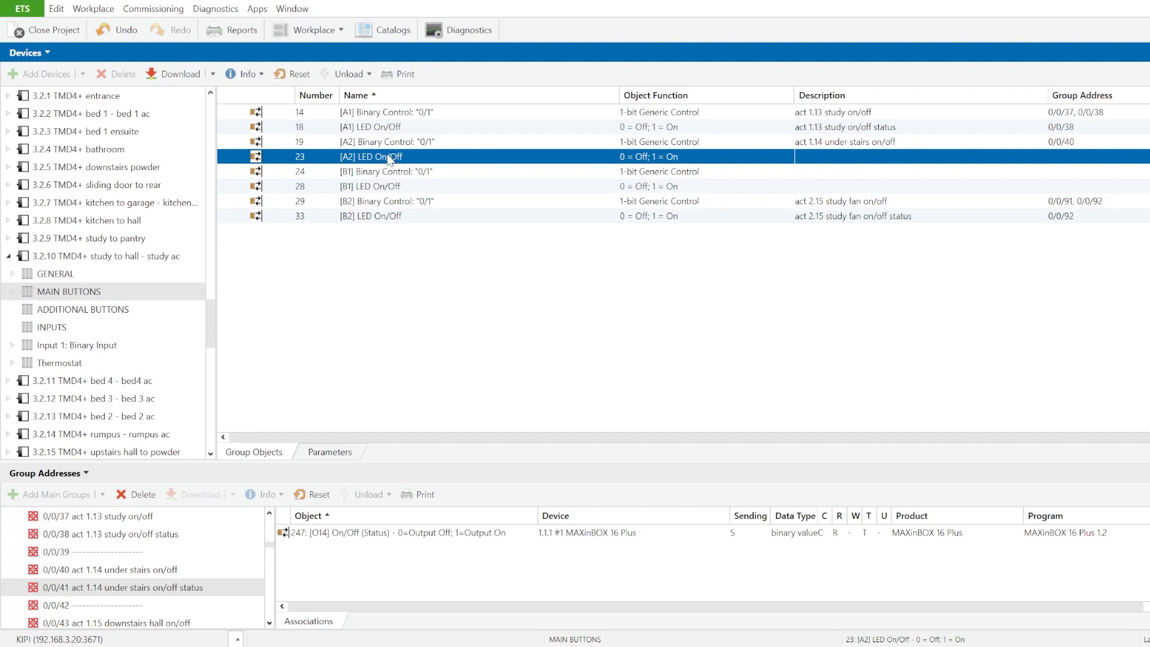
{"action": "left_click_drag", "start_coordinate": [389, 159], "coordinate": [366, 555]}
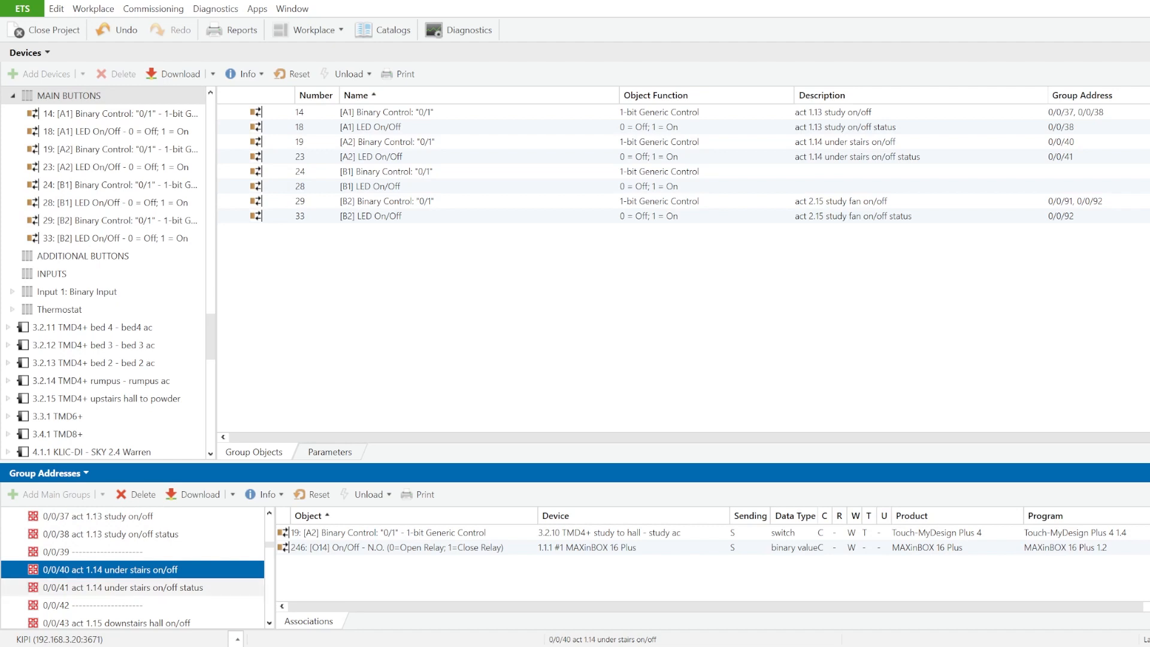
Step: Compare the associated objects and communication flags of group addresses 0/0/40 and 0/0/41
{"action": "left_click", "coordinate": [198, 587]}
{"action": "left_click", "coordinate": [198, 573]}
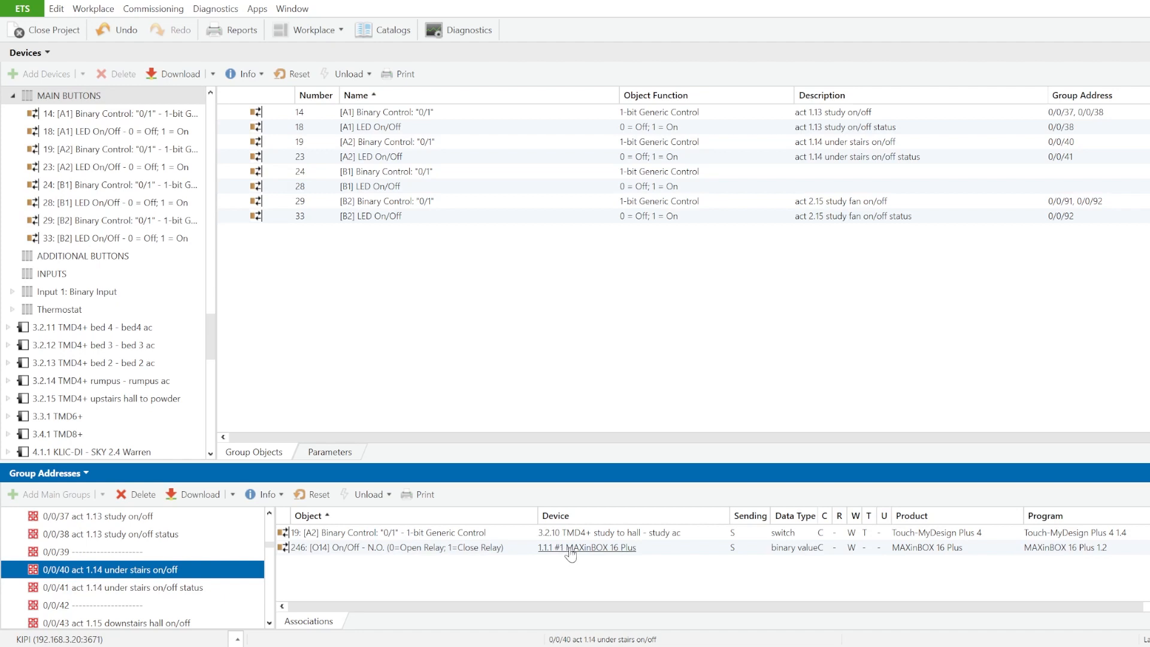
{"action": "left_click", "coordinate": [161, 588]}
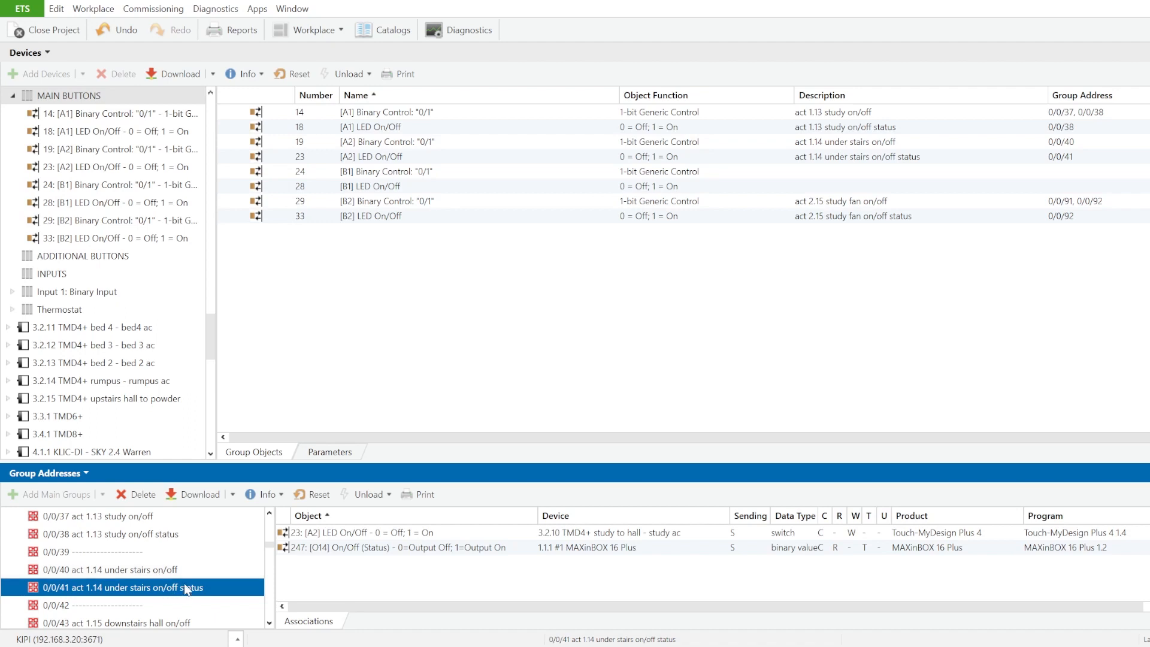
{"action": "left_click", "coordinate": [171, 571]}
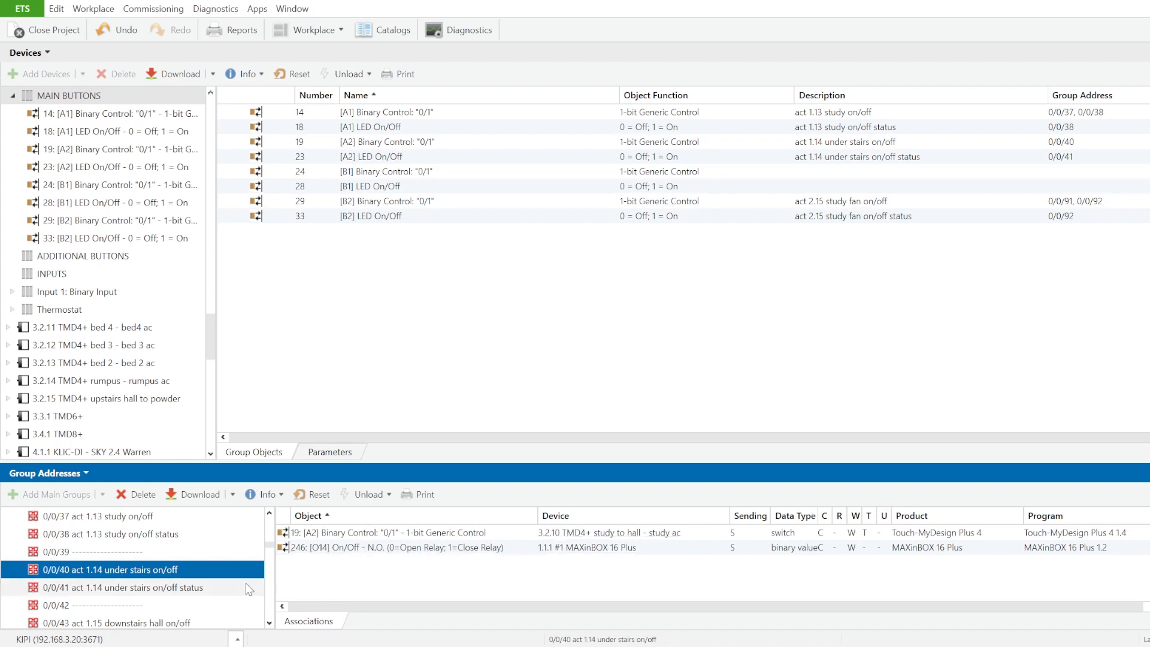
{"action": "left_click", "coordinate": [140, 590]}
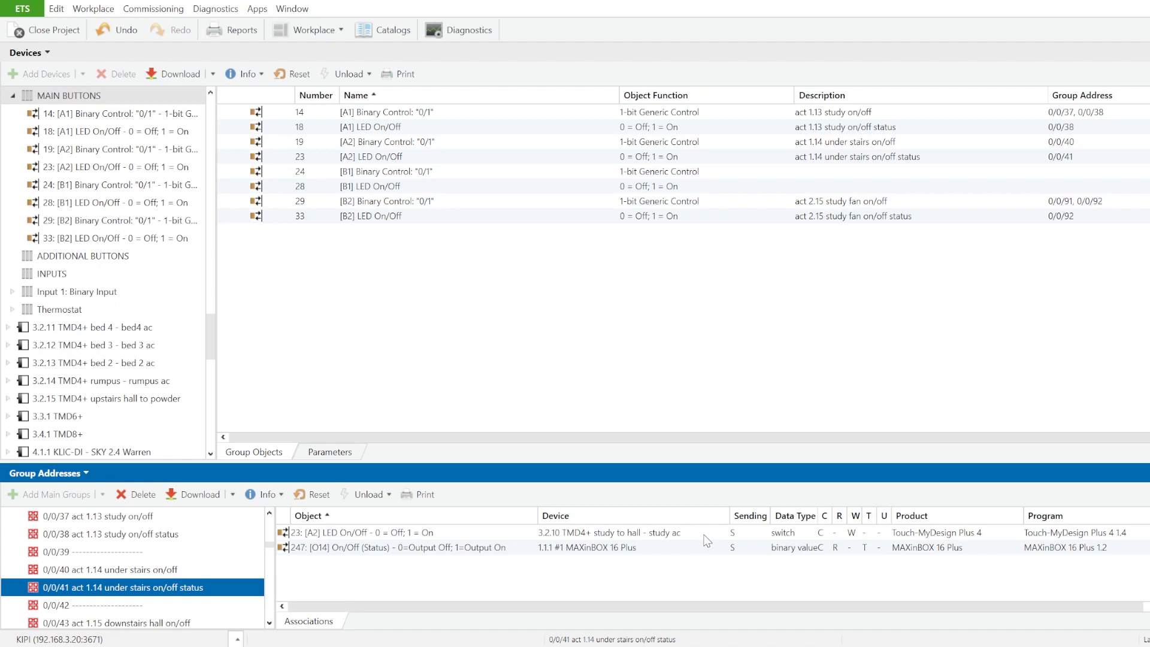
{"action": "left_click", "coordinate": [176, 571]}
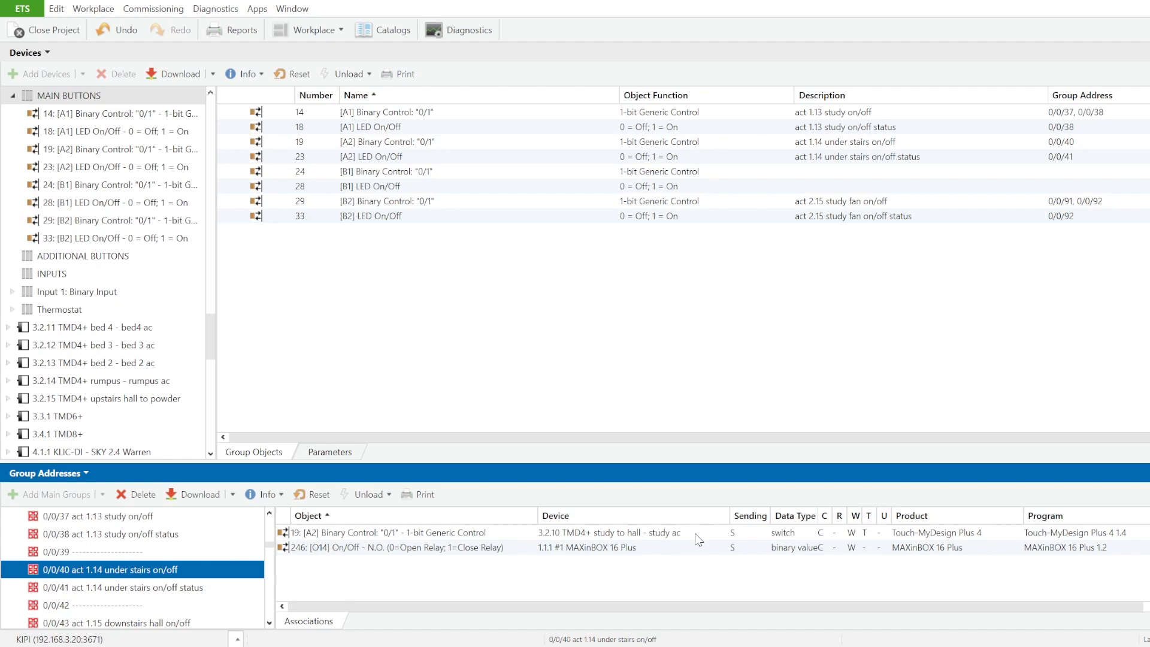
{"action": "left_click", "coordinate": [206, 593]}
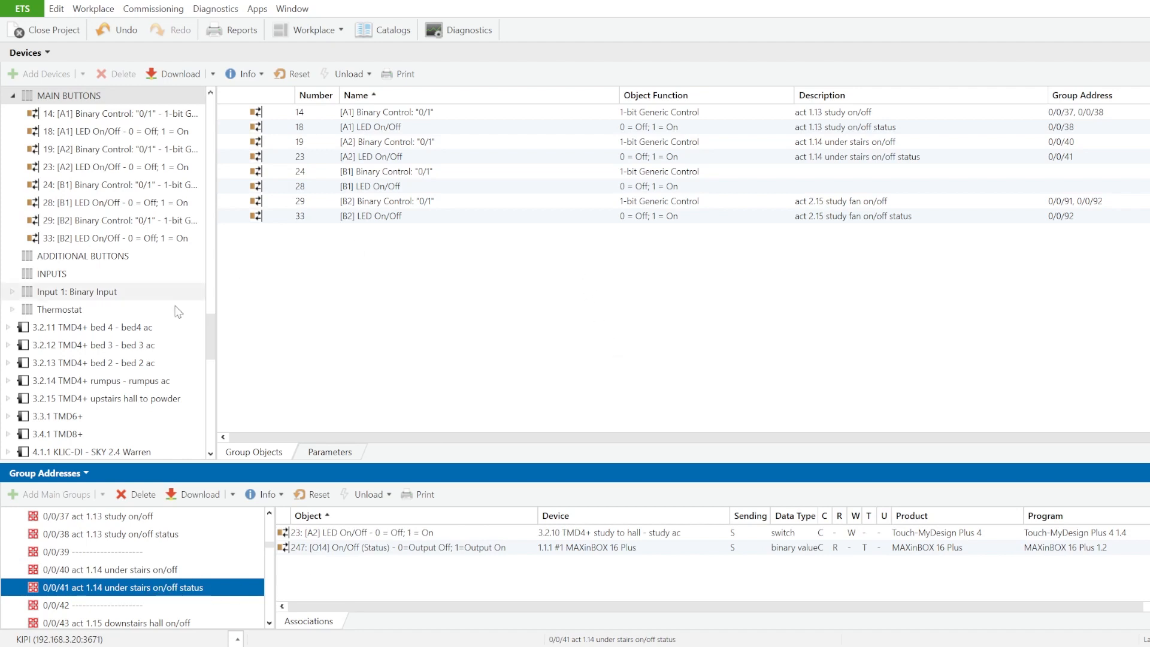
Step: Link the touch panel's [A2] Binary Control "0/1" object additionally to status group address 0/0/41
{"action": "left_click", "coordinate": [418, 157]}
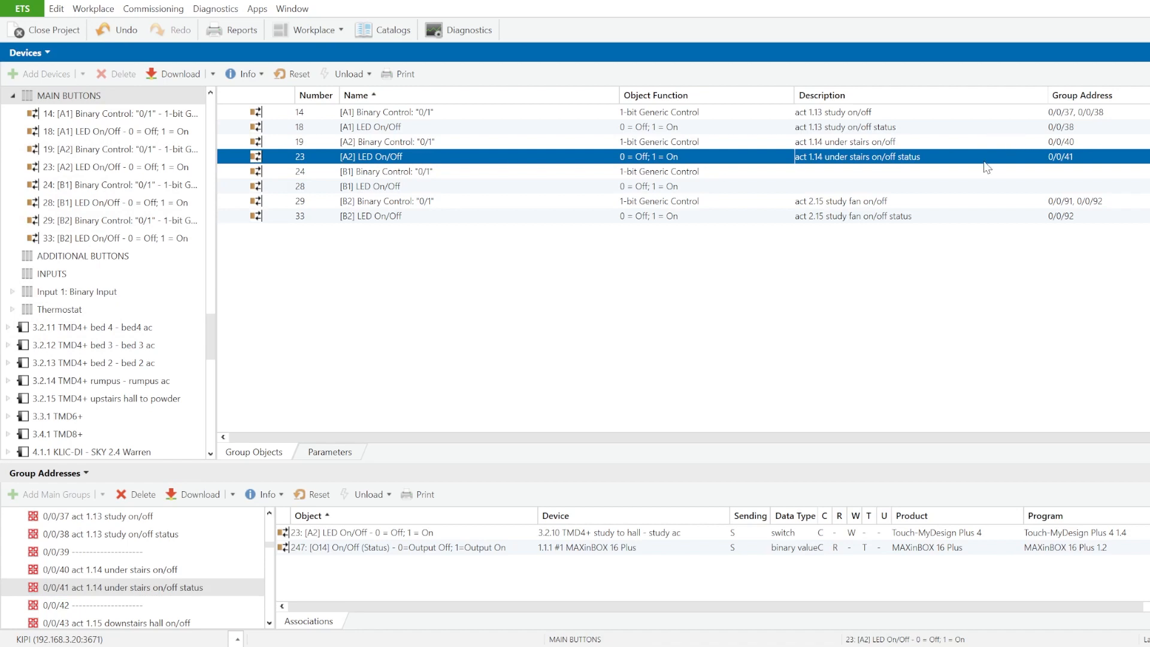
{"action": "left_click", "coordinate": [987, 143]}
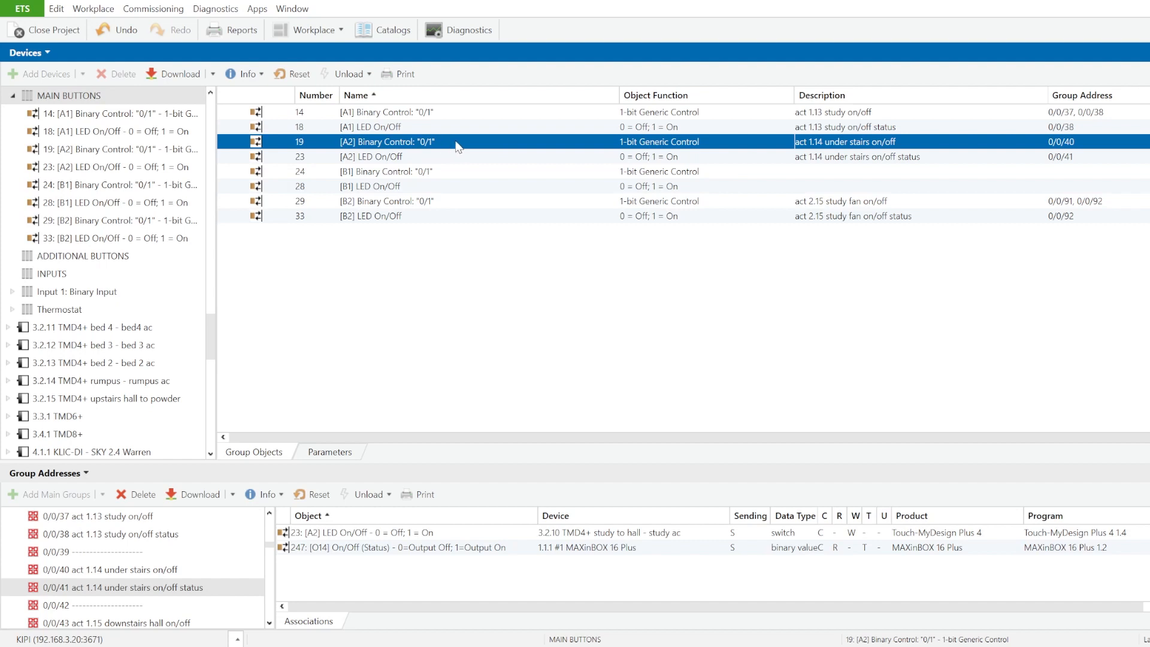
{"action": "left_click_drag", "start_coordinate": [458, 147], "coordinate": [391, 576]}
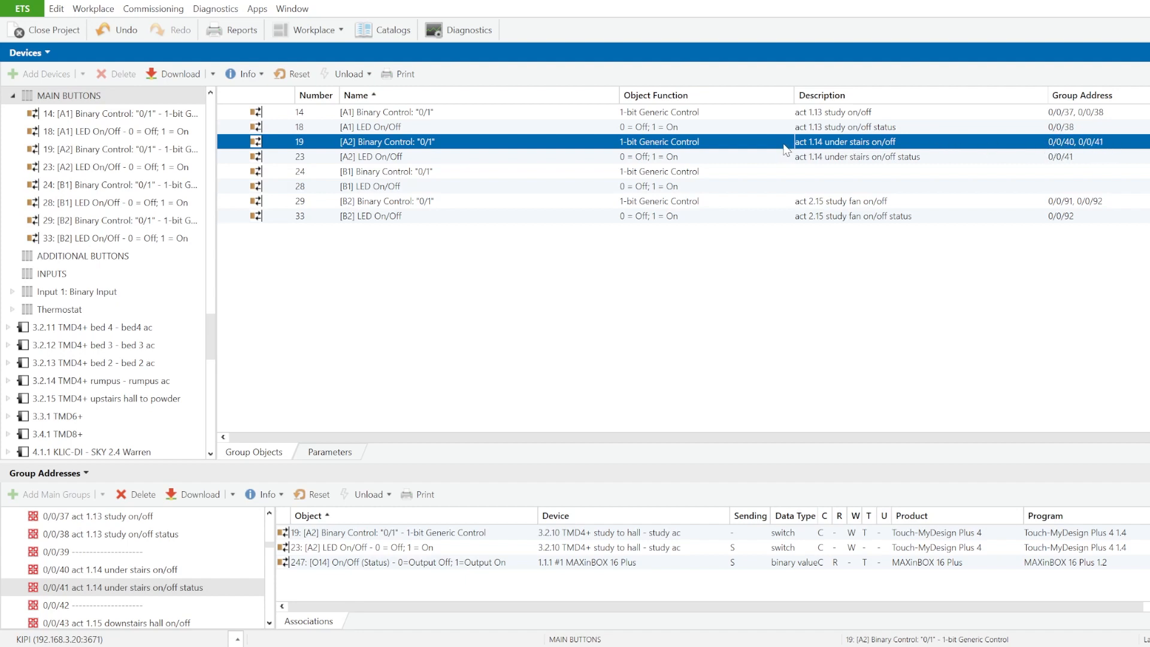
Step: Examine the group address associations of the [A2] Binary Control object, then return to it in the MAIN BUTTONS object list
{"action": "double_click", "coordinate": [736, 143]}
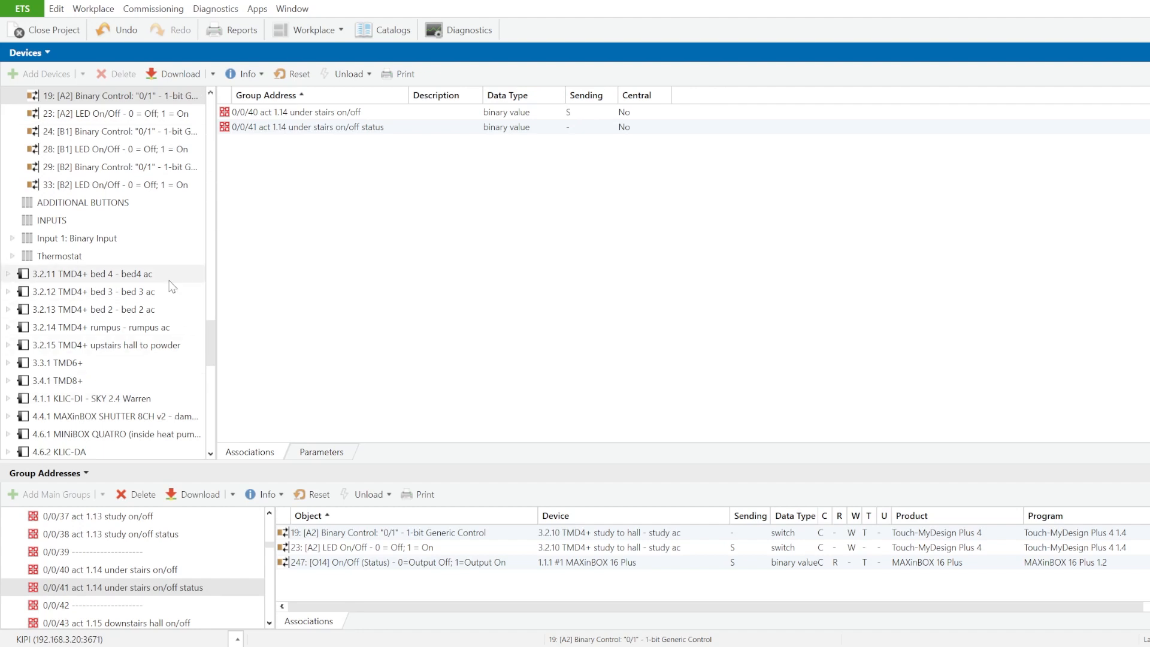
{"action": "scroll", "coordinate": [96, 133], "scroll_direction": "up", "scroll_amount": 2}
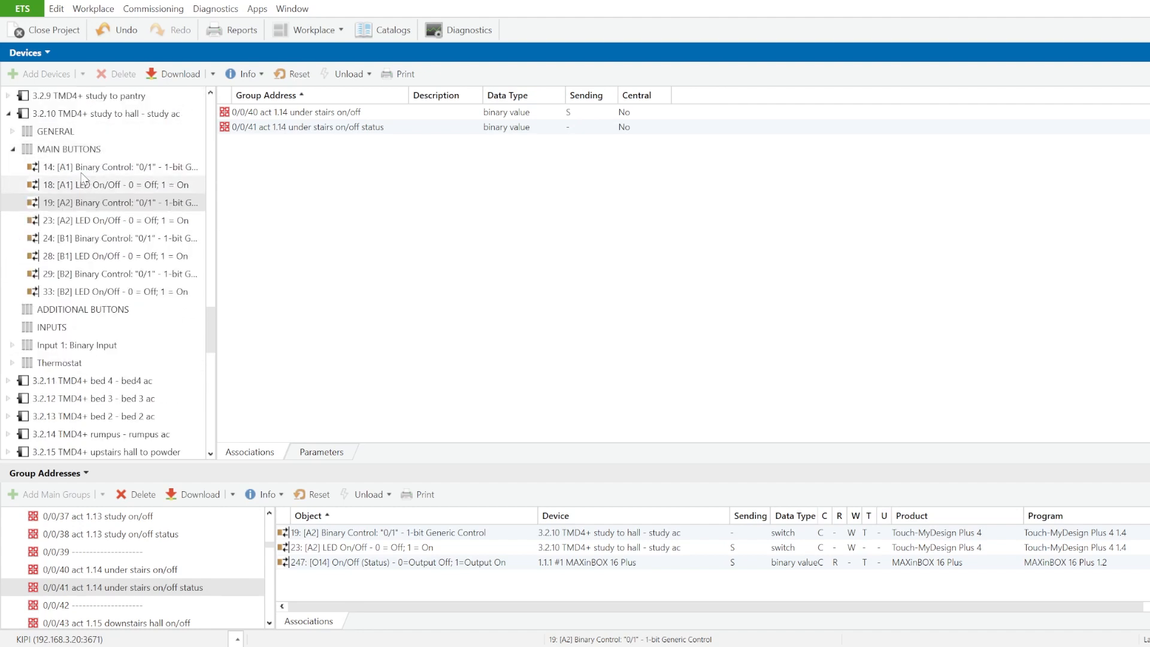
{"action": "left_click", "coordinate": [68, 150]}
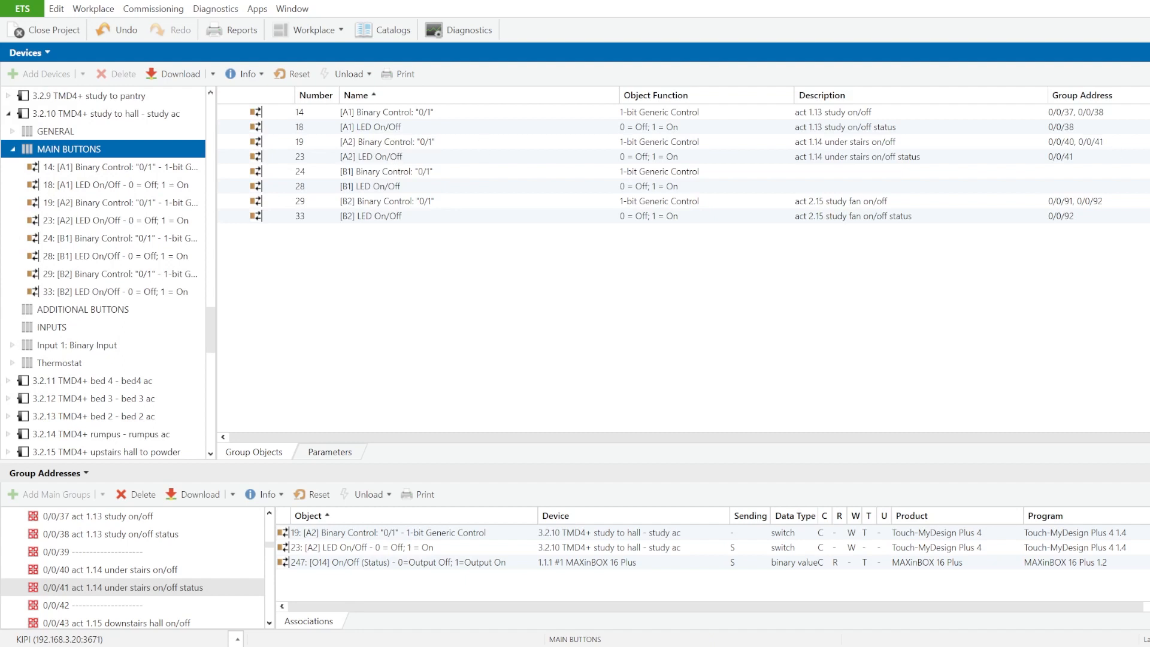
{"action": "left_click", "coordinate": [765, 146]}
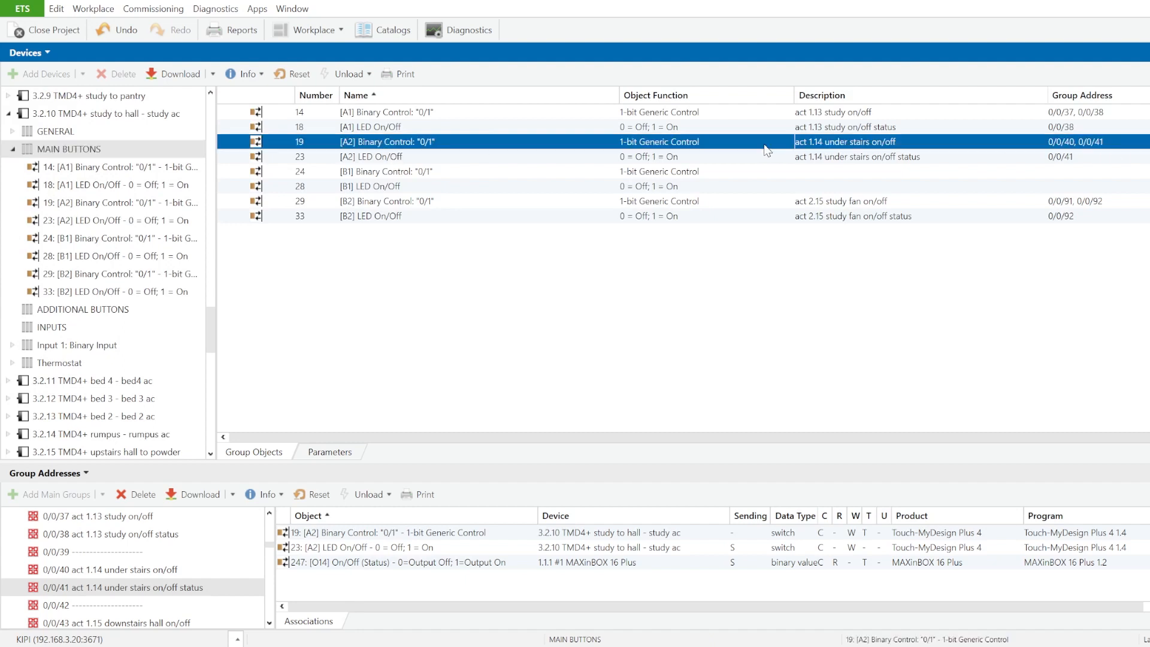